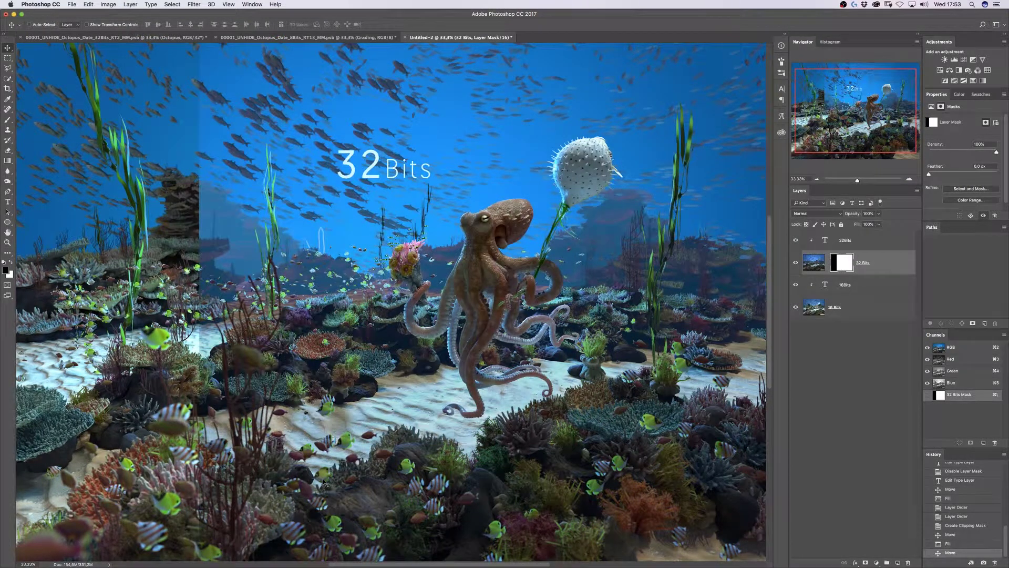
Slide the 32 Bits layer's mask across the image to compare the 32-bit and 16-bit versions
left_click_drag(245, 475, 659, 294)
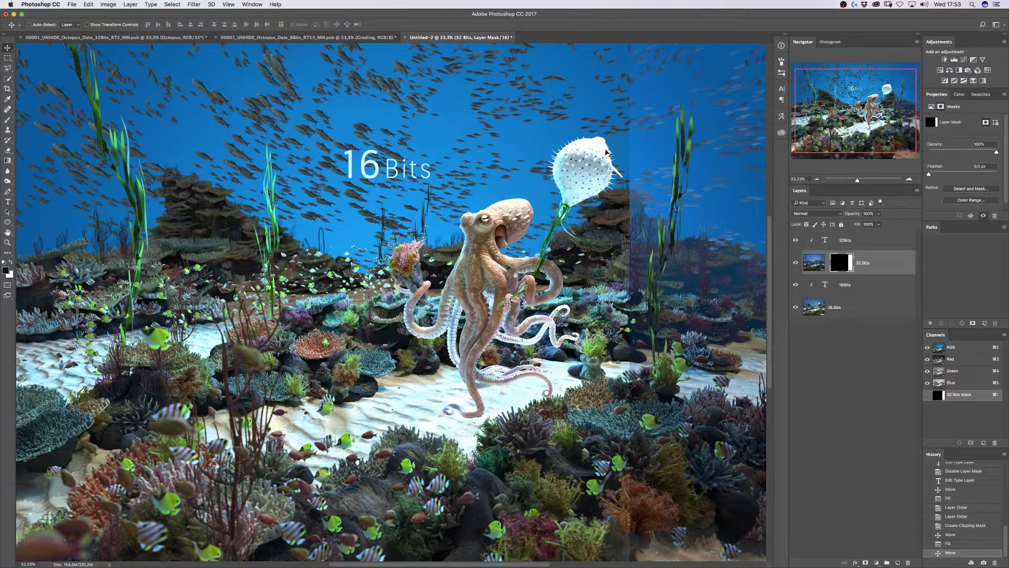
left_click_drag(668, 433, 693, 473)
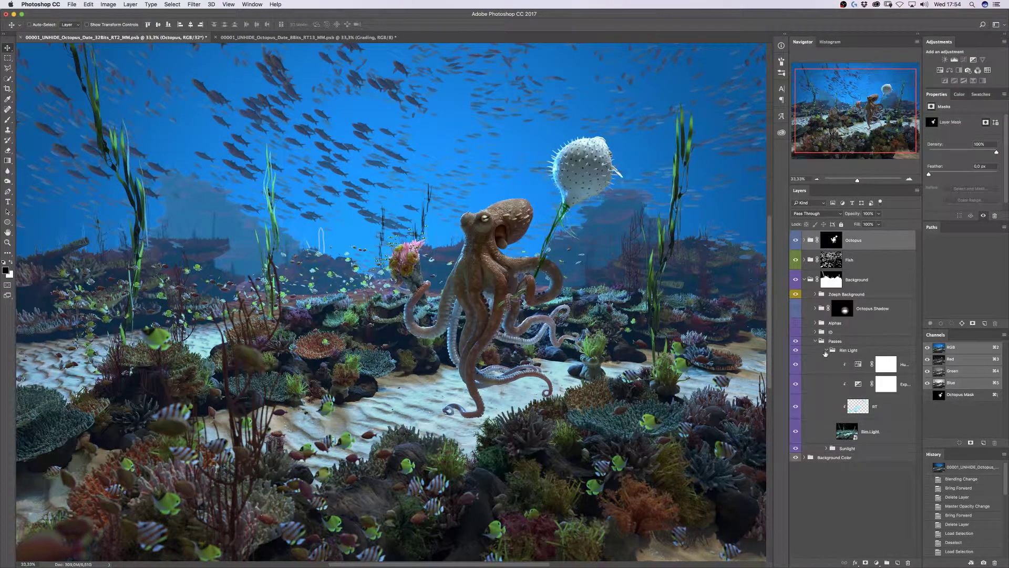
Collapse the Rim Light and Passes groups inside the Background group and select Passes
left_click(826, 350)
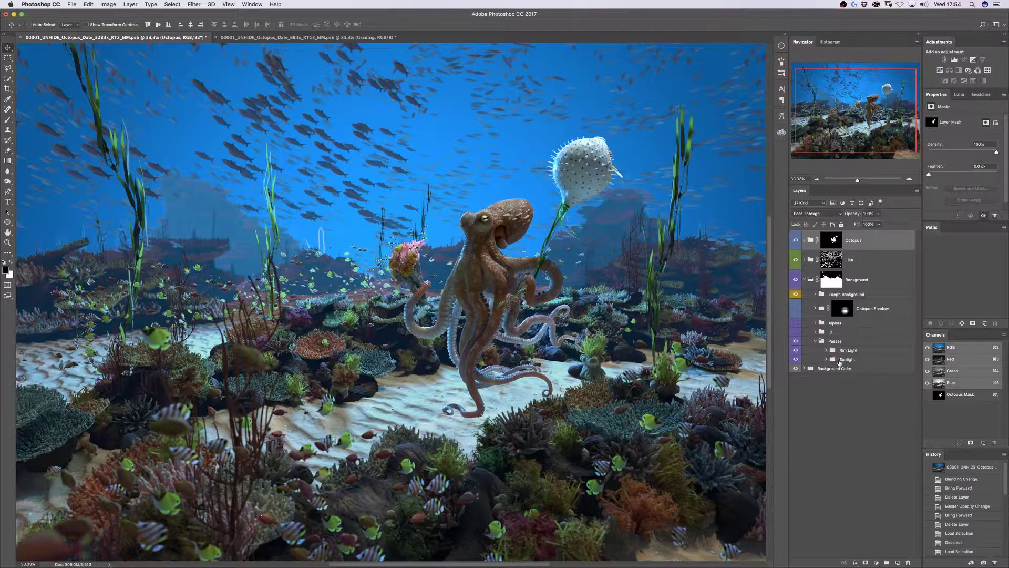
left_click(816, 341)
left_click(834, 341)
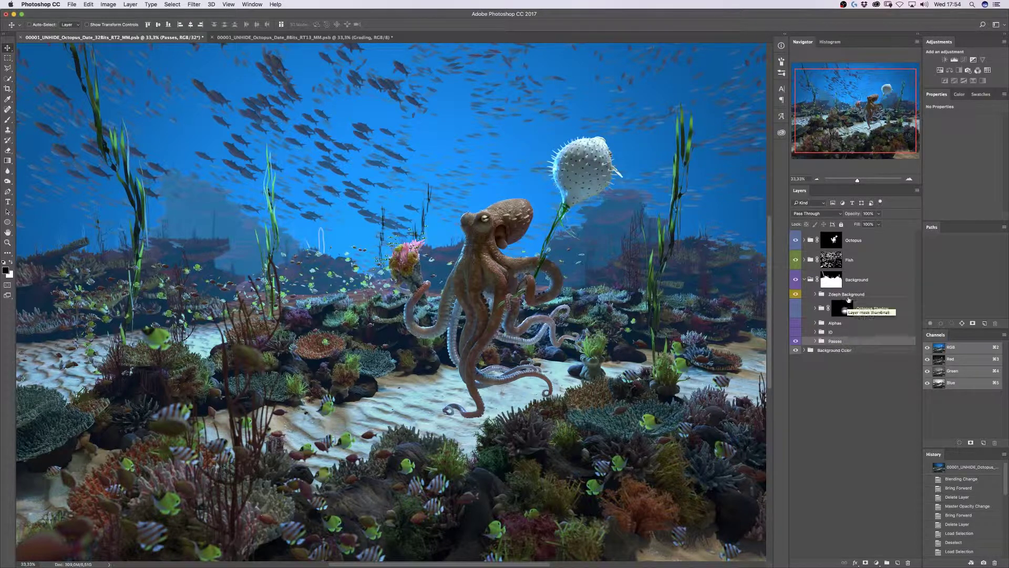
Review the main layer structure by selecting the Background, Fish and Octopus groups in turn
left_click(866, 284)
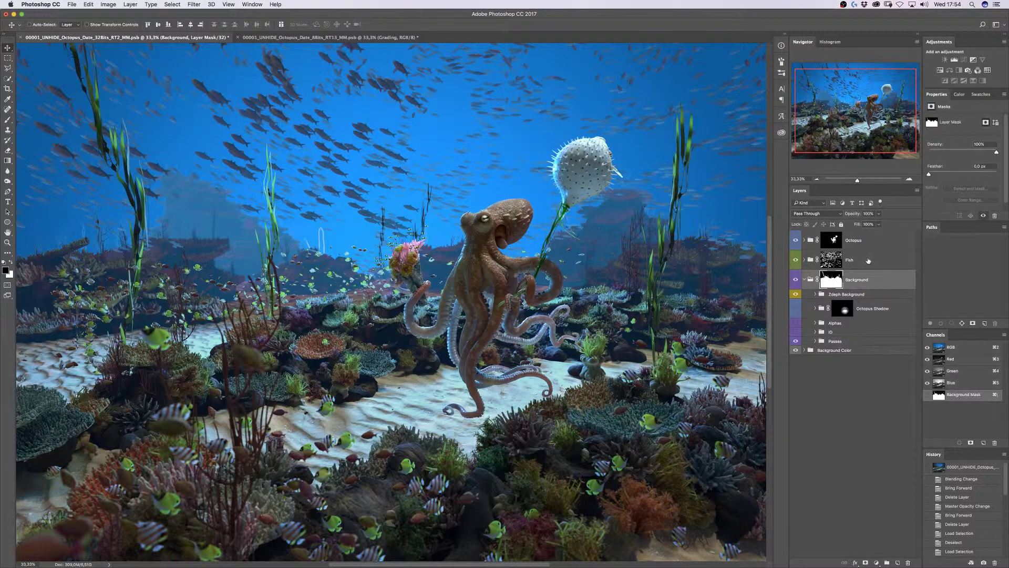
left_click(868, 259)
left_click(861, 250)
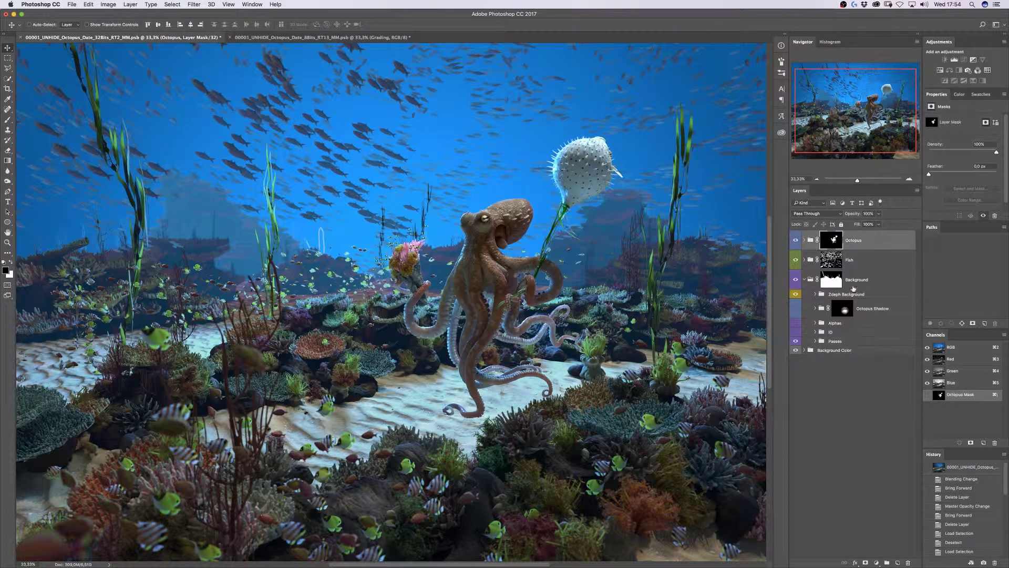
left_click(863, 281)
left_click(862, 260)
left_click(862, 245)
left_click(862, 259)
left_click(861, 283)
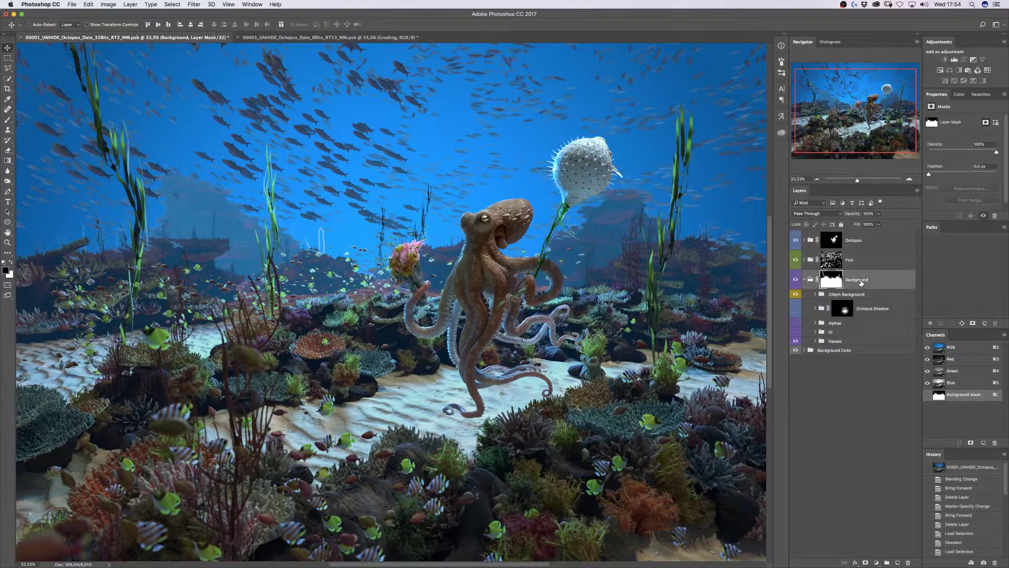
Inspect the contents of the Zdeph Background group and compare the image with the group hidden and shown
left_click(843, 295)
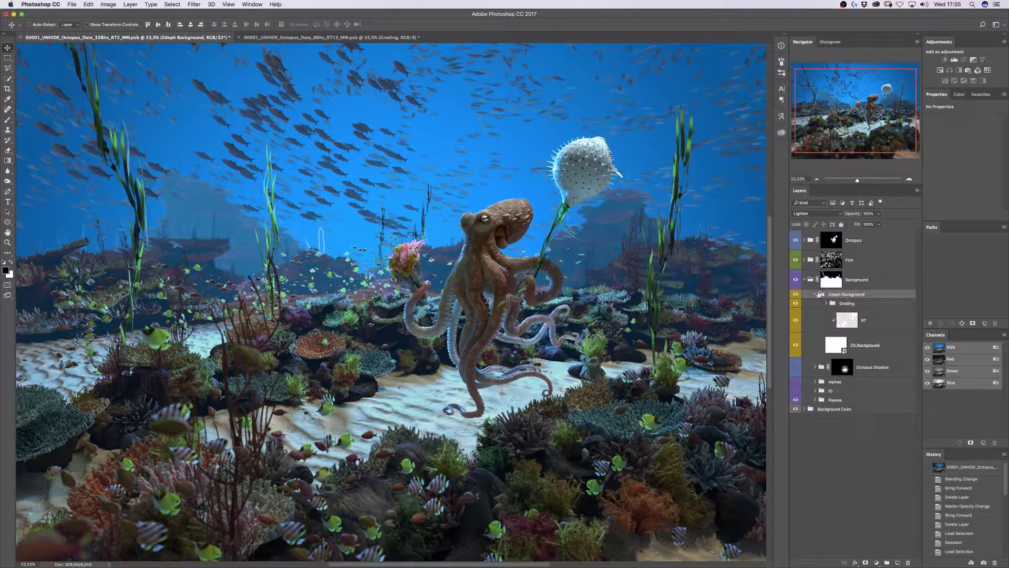
left_click(795, 295)
left_click(794, 295)
left_click(815, 294)
Make the Octopus Shadow group visible and expand it together with its nested Shadow group
left_click(815, 308)
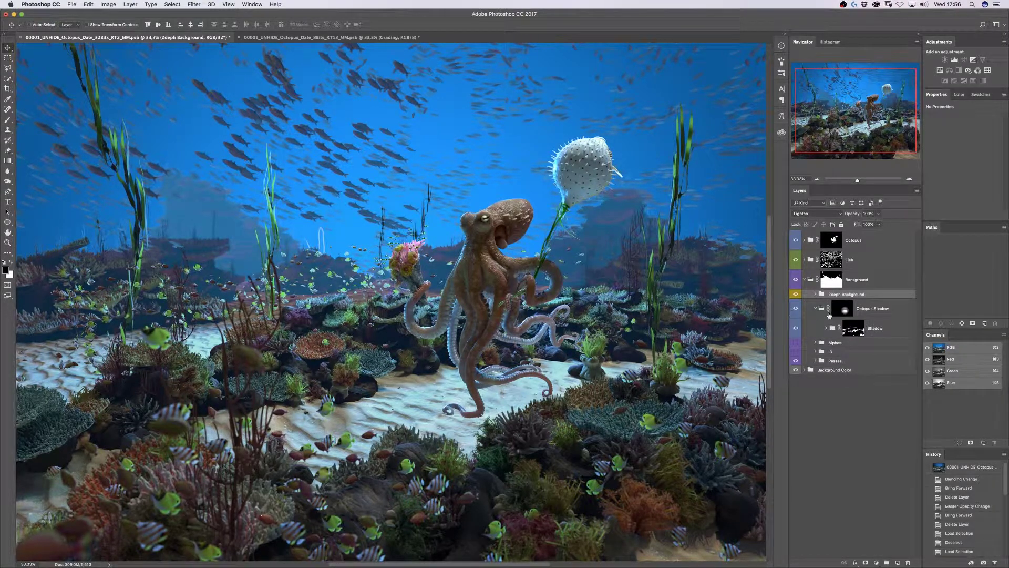
left_click(900, 310)
left_click(826, 328)
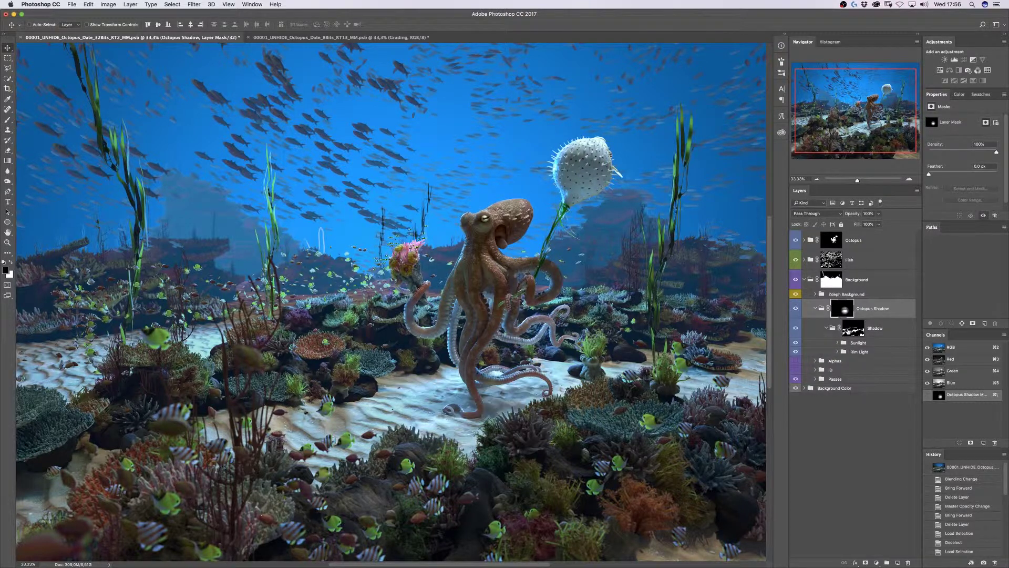
Expand the Octopus group's Passes and the Rim Light and Sunlight subgroups inside Shadow
left_click(804, 240)
left_click(817, 255)
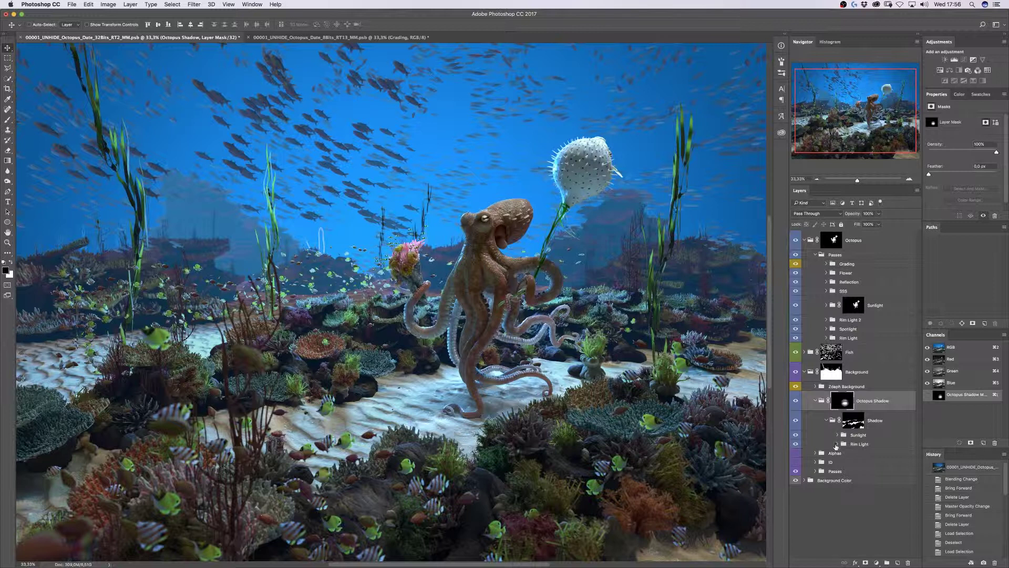
left_click(836, 446)
left_click(856, 501)
left_click(837, 434)
Review the Sunlight and Rim Light smart objects inside the Shadow group
scroll(846, 452, "down", 2)
left_click(883, 439)
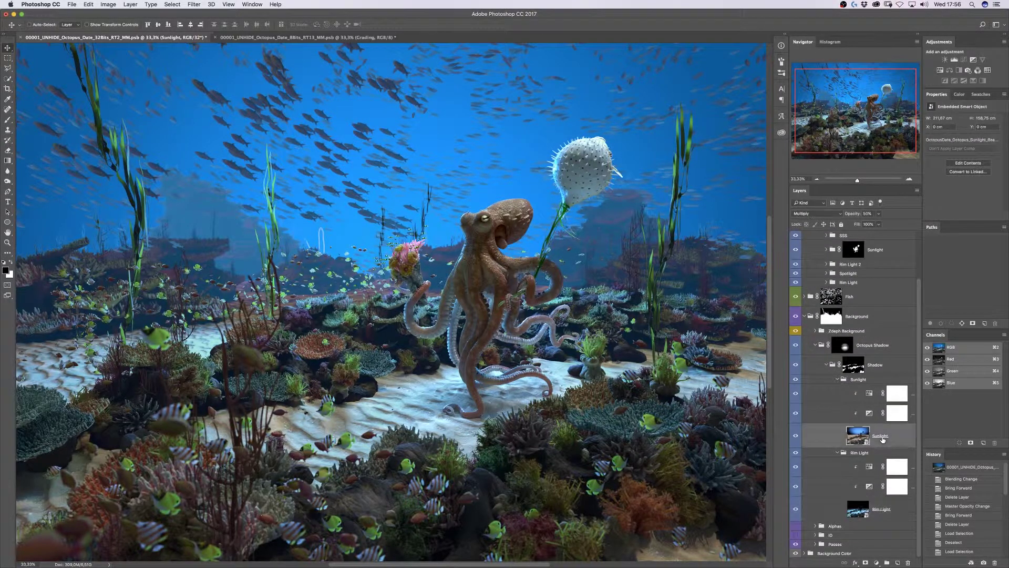
left_click(880, 510)
left_click(846, 431)
left_click(838, 452)
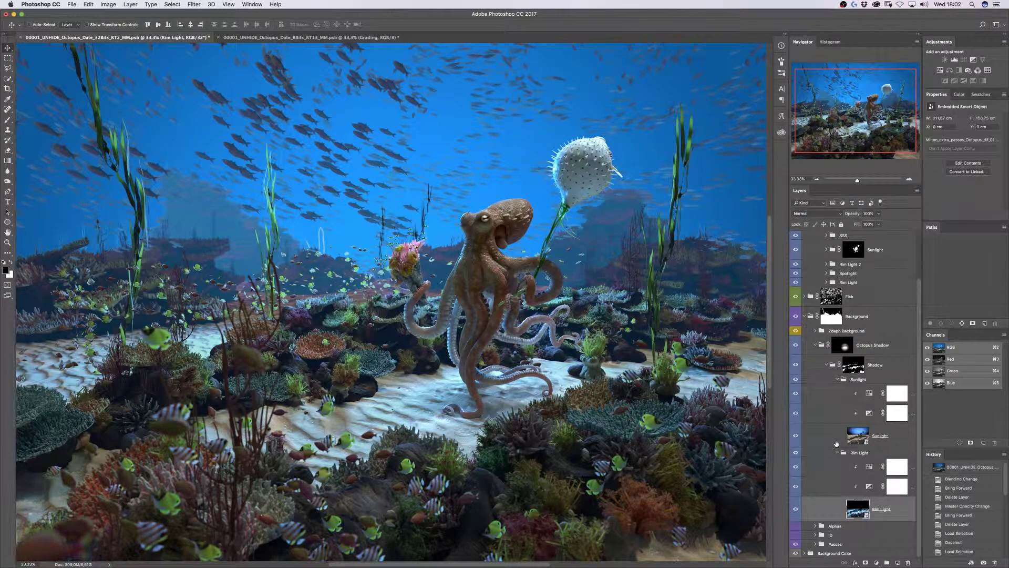
left_click(879, 351)
left_click(911, 509)
left_click(874, 440)
Compare the image with the Shadow group's Sunlight layer hidden and shown, and view its blending mode options
left_click(794, 441)
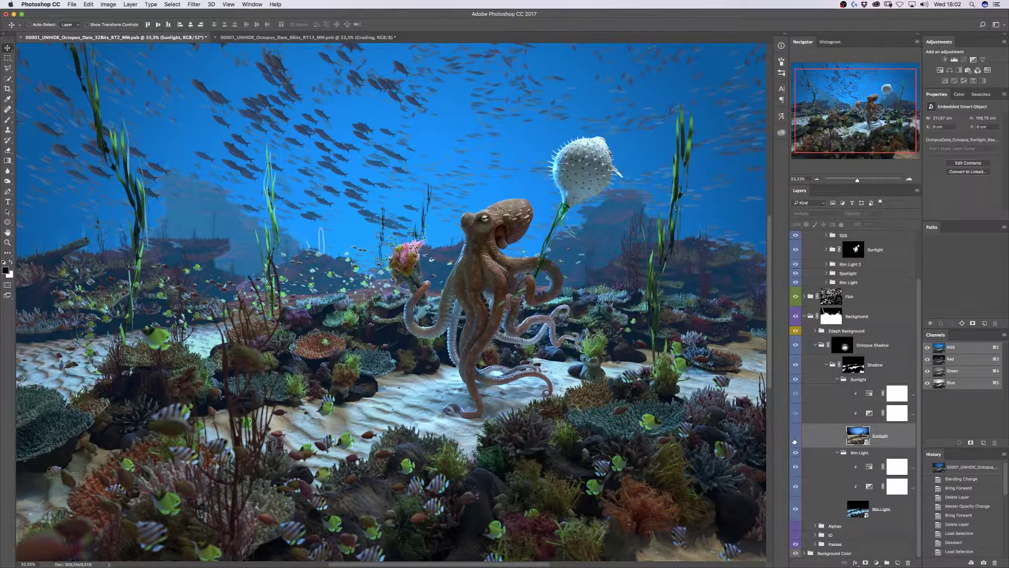
left_click(794, 440)
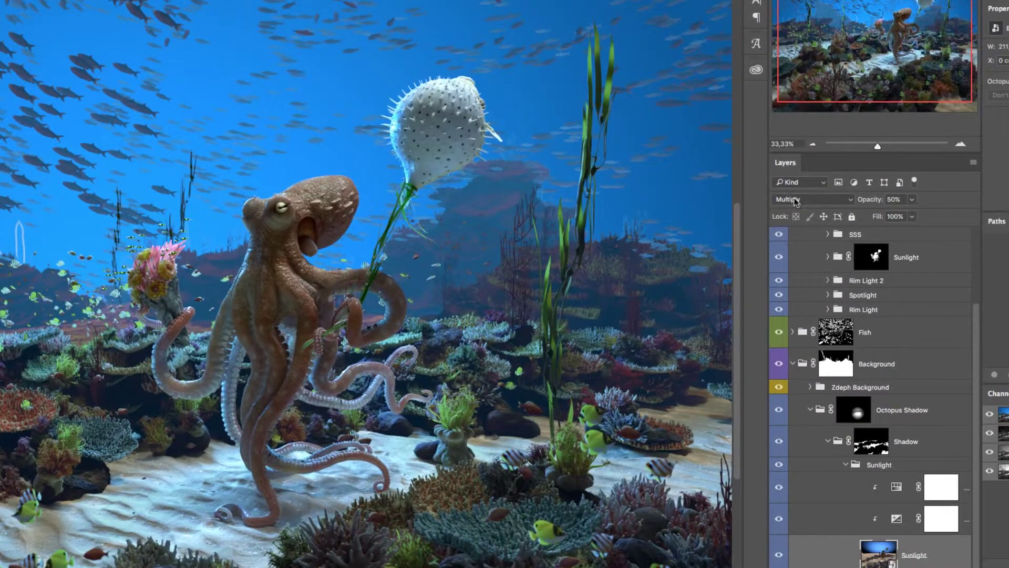
left_click(805, 215)
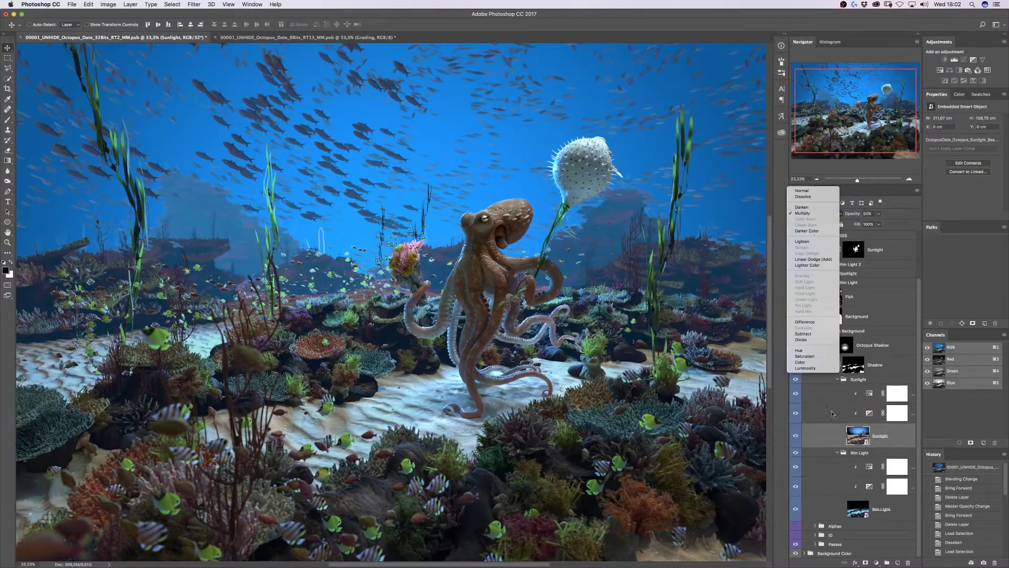
left_click(829, 444)
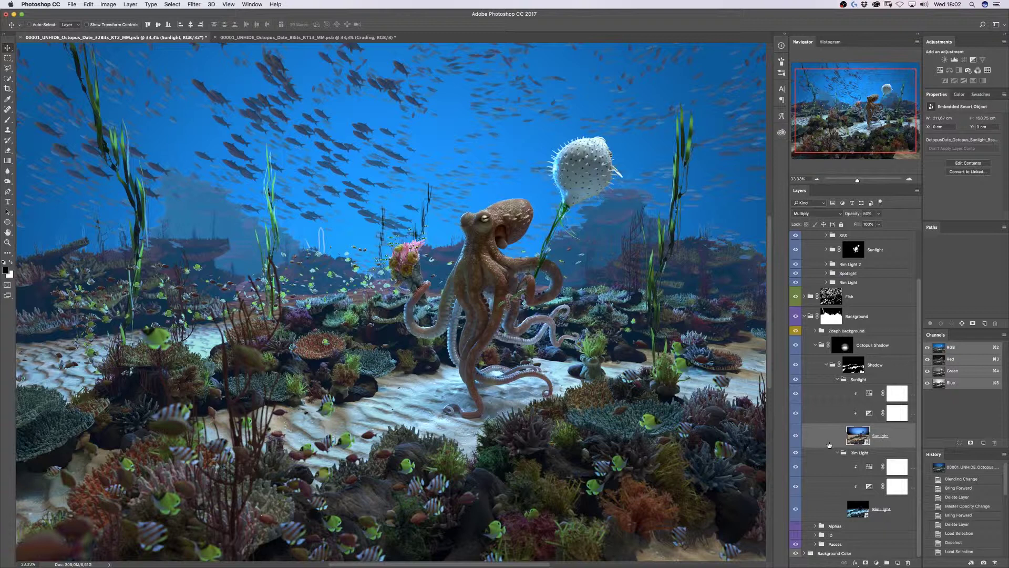
Isolate the Shadow group's Sunlight layer at 100% opacity and inspect the tentacle shadow up close
left_click(795, 436, "alt")
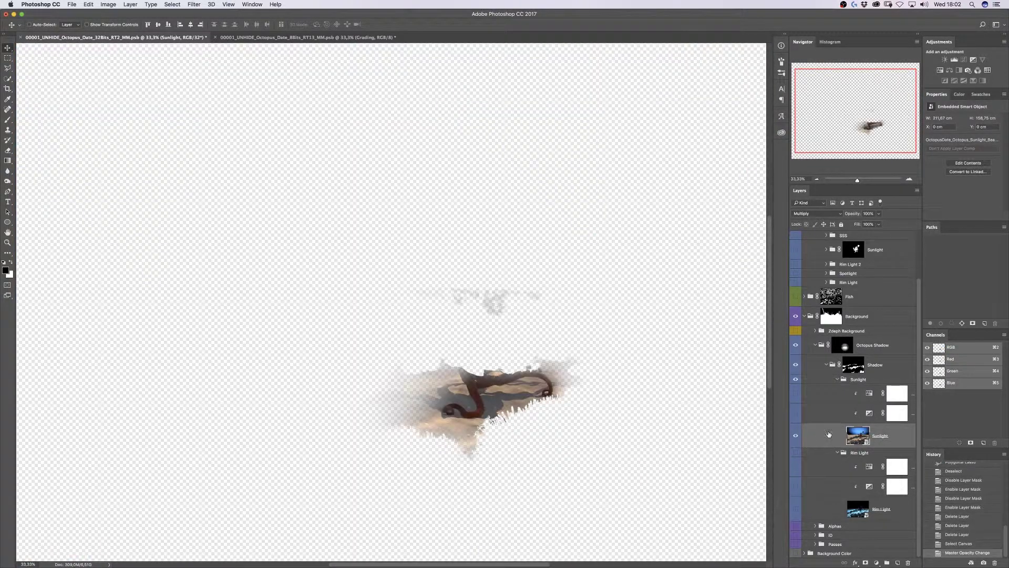
key("z")
left_click_drag(483, 414, 539, 341)
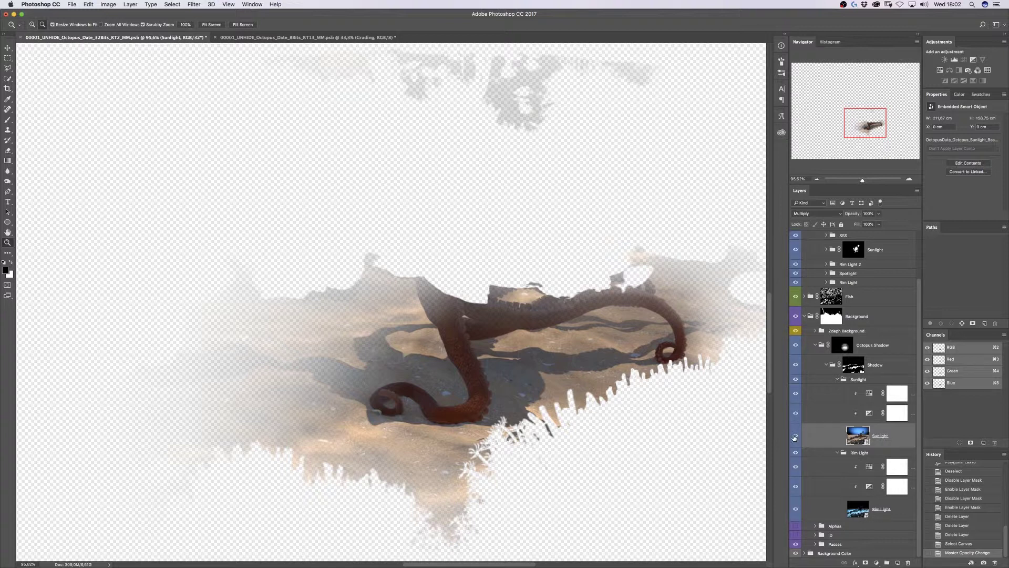
Try lowering and raising the exposure of the Exposure 12 adjustment clipped to the Shadow group's Sunlight layer
left_click(868, 413)
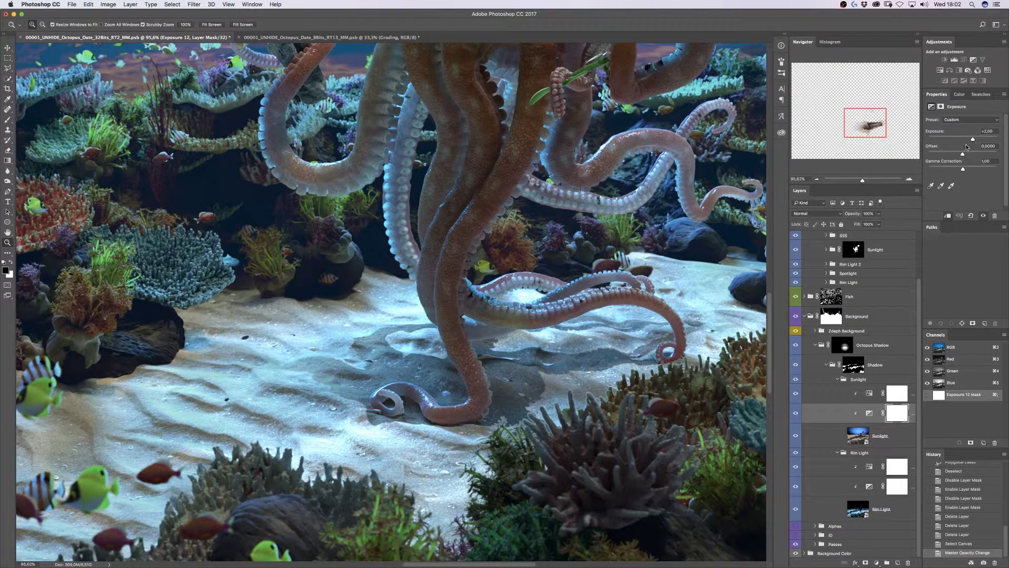
left_click_drag(973, 139, 965, 141)
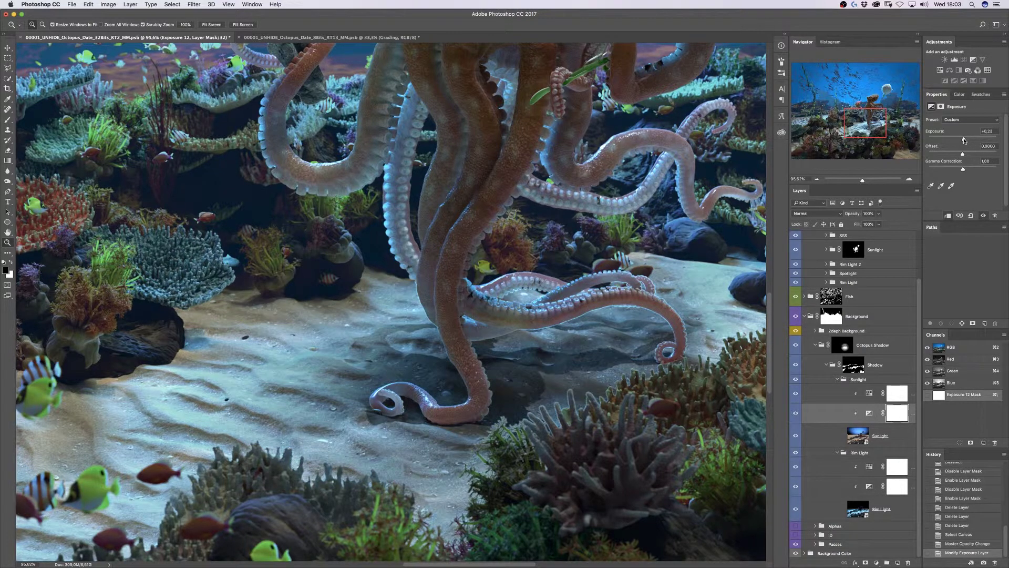
left_click_drag(964, 140, 978, 140)
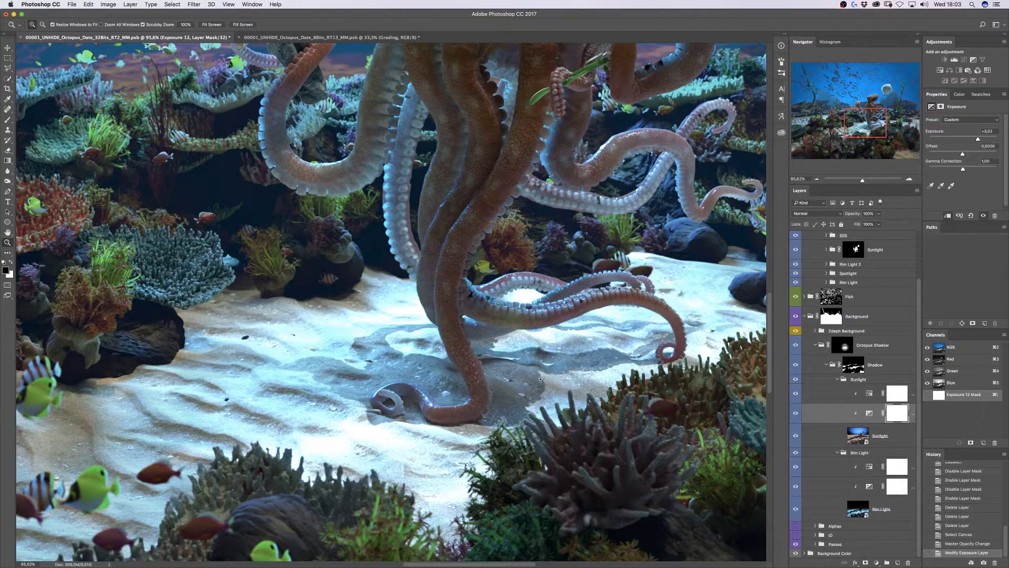
Compare the Shadow group's Sunlight layer hidden and shown, and set its opacity to 50%
left_click(861, 437)
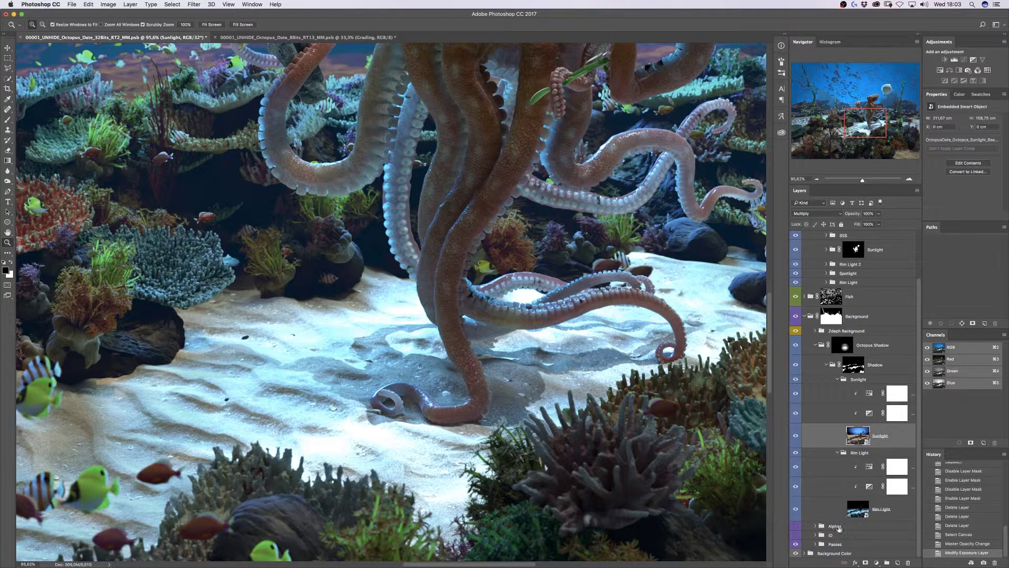
left_click(795, 435)
left_click(794, 437)
key("v")
key("5")
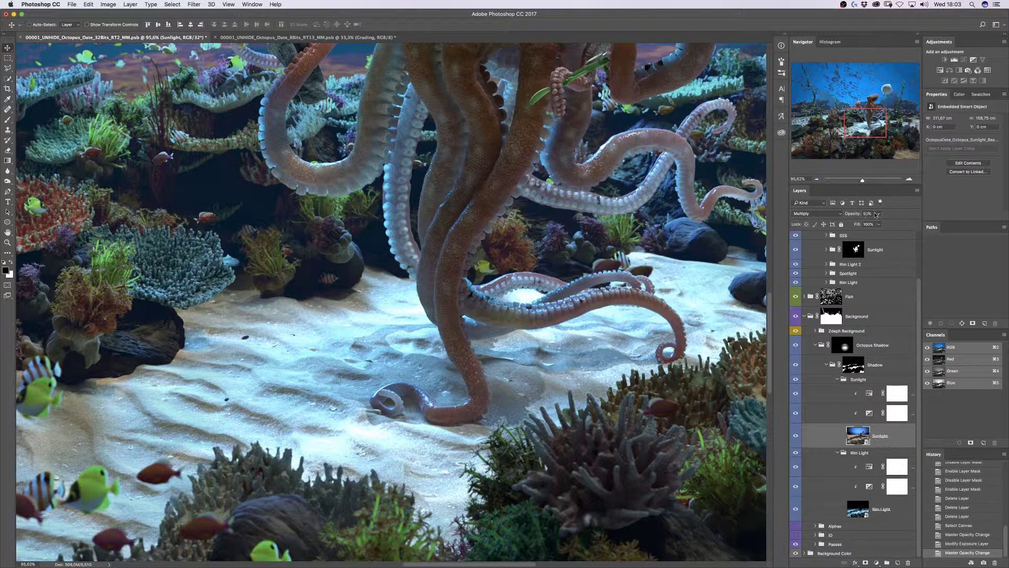
key("5")
Revert the document to the Select Canvas history state and return to the full image view
left_click(957, 528)
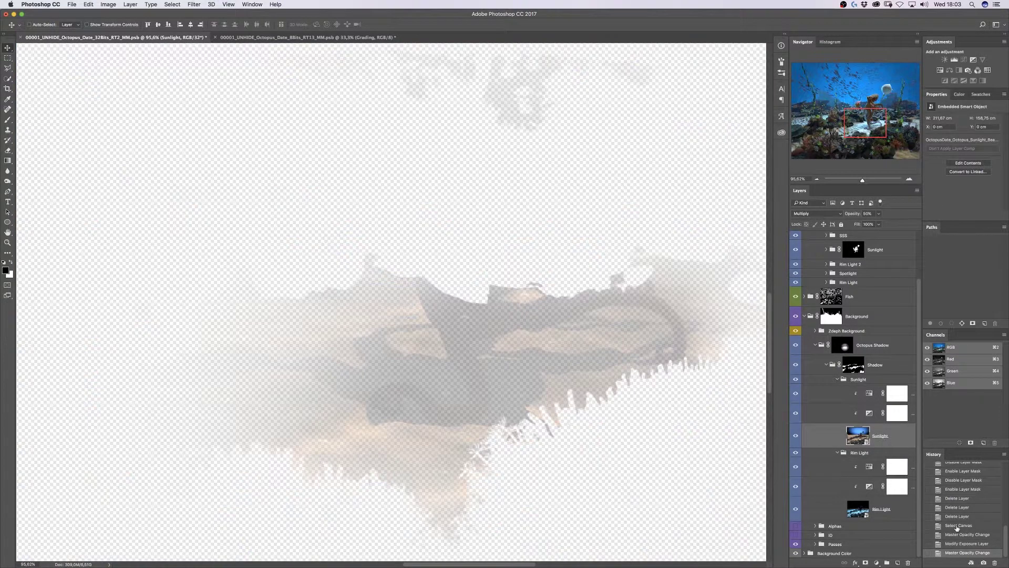
key("super+0")
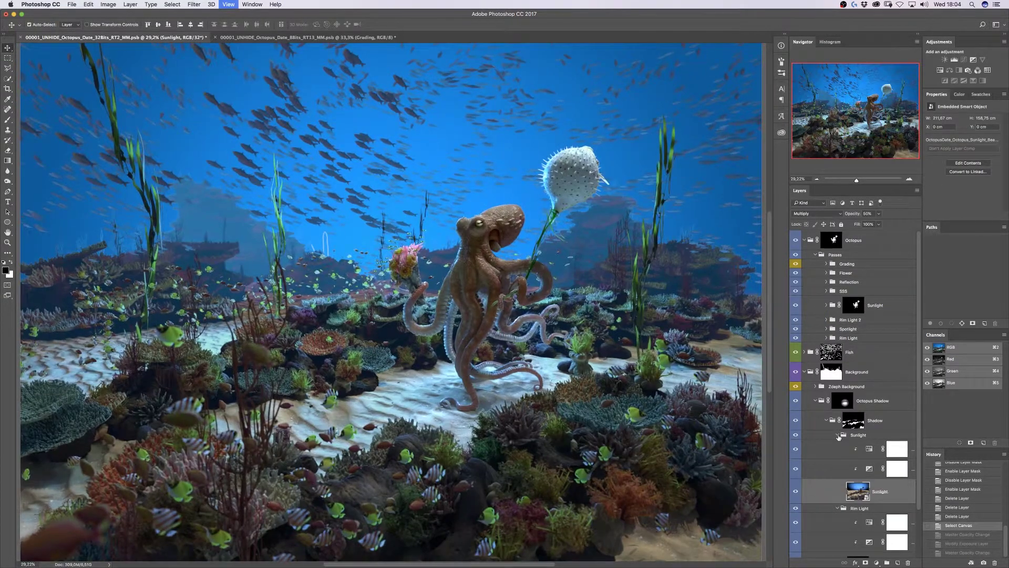
key("super+plus")
Collapse the Sunlight, Shadow and Octopus Shadow groups
left_click(838, 435)
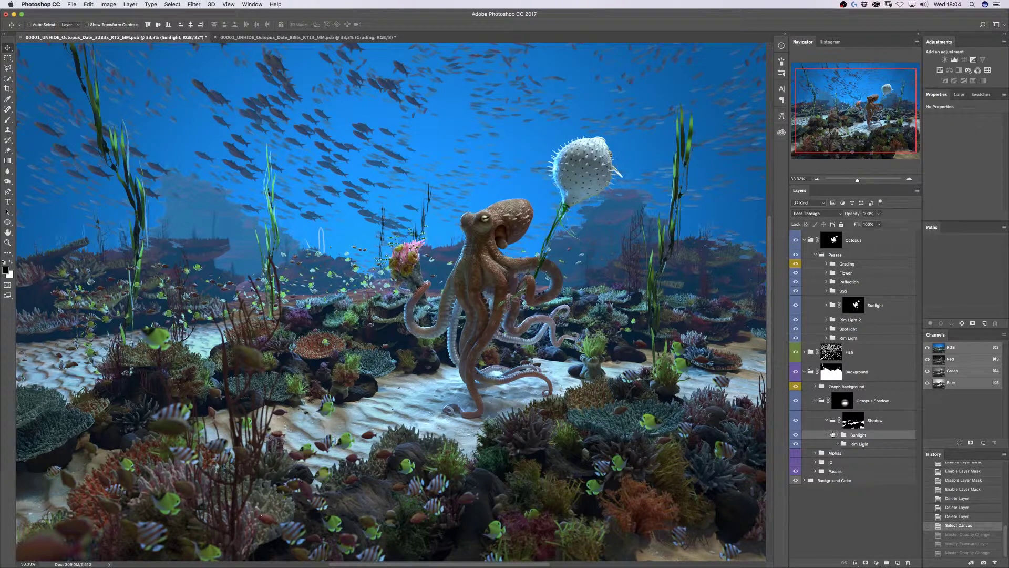
left_click(826, 420)
left_click(816, 401)
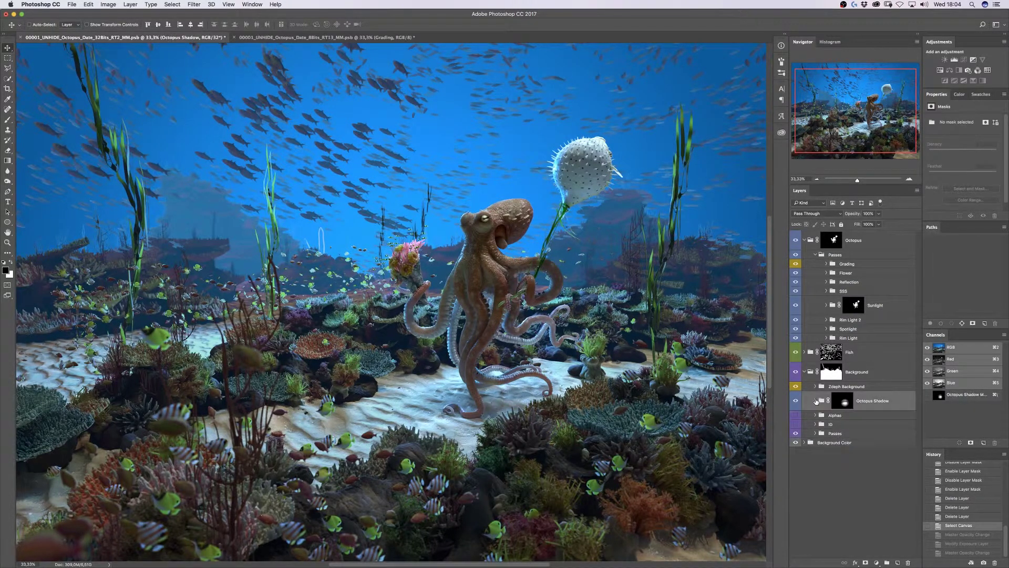
Expand the Background group's Passes and Sunlight groups and inspect the Sunlight smart object
left_click(815, 433)
left_click(826, 451)
left_click(847, 453)
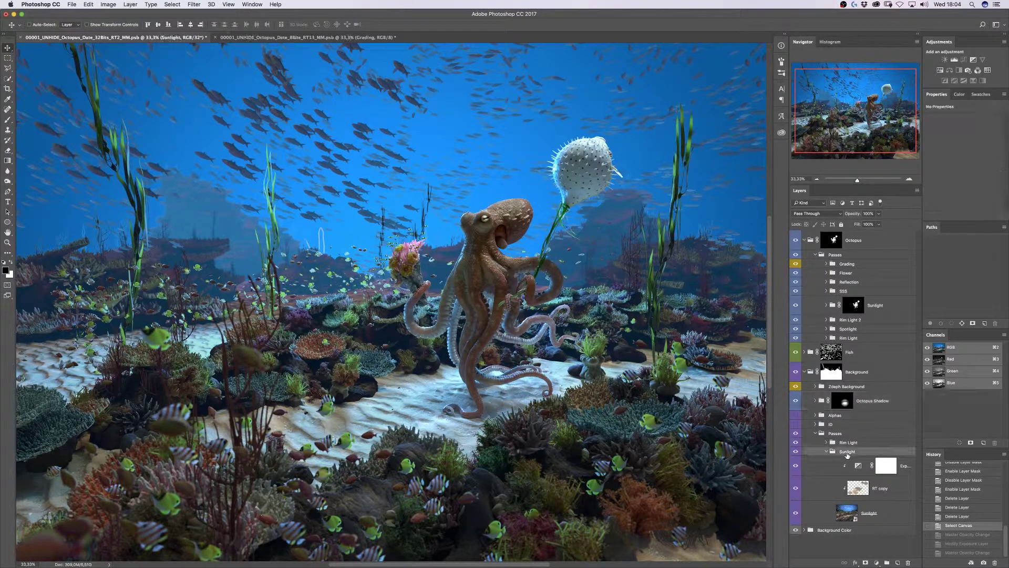
left_click(864, 518)
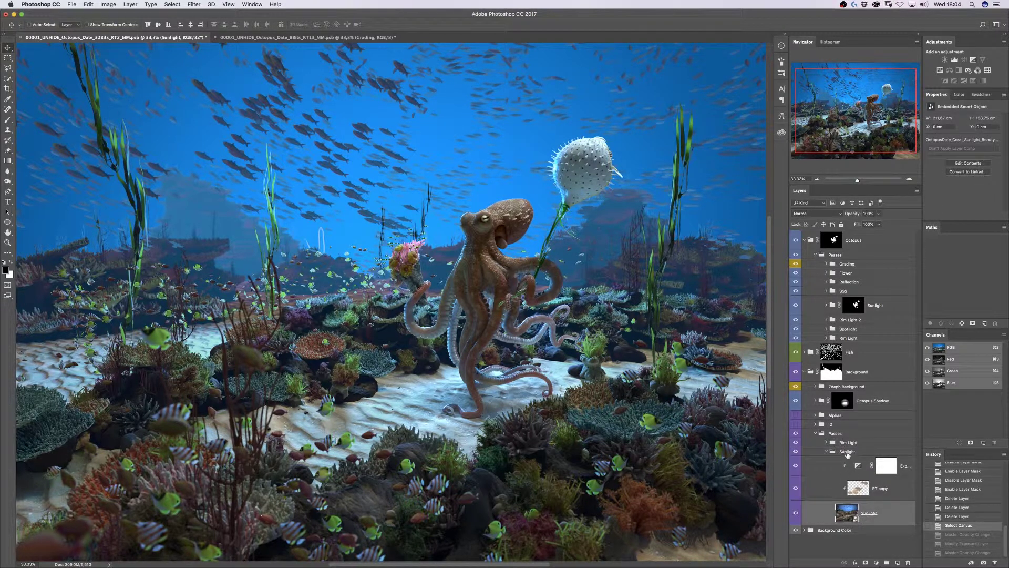
Try merging the Background Passes' Sunlight group into a single layer, and undo the merge
left_click(847, 453)
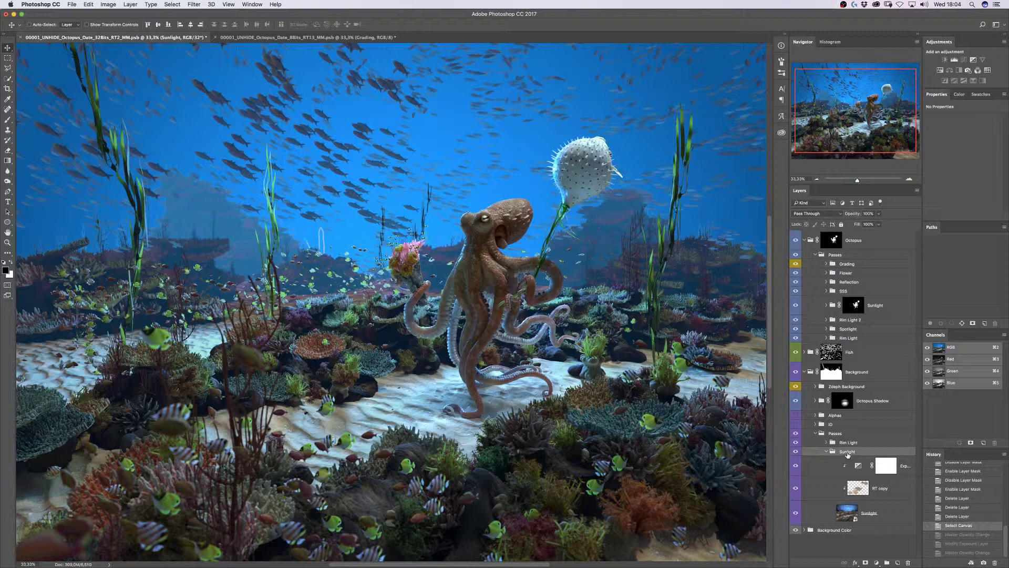
key("super+e")
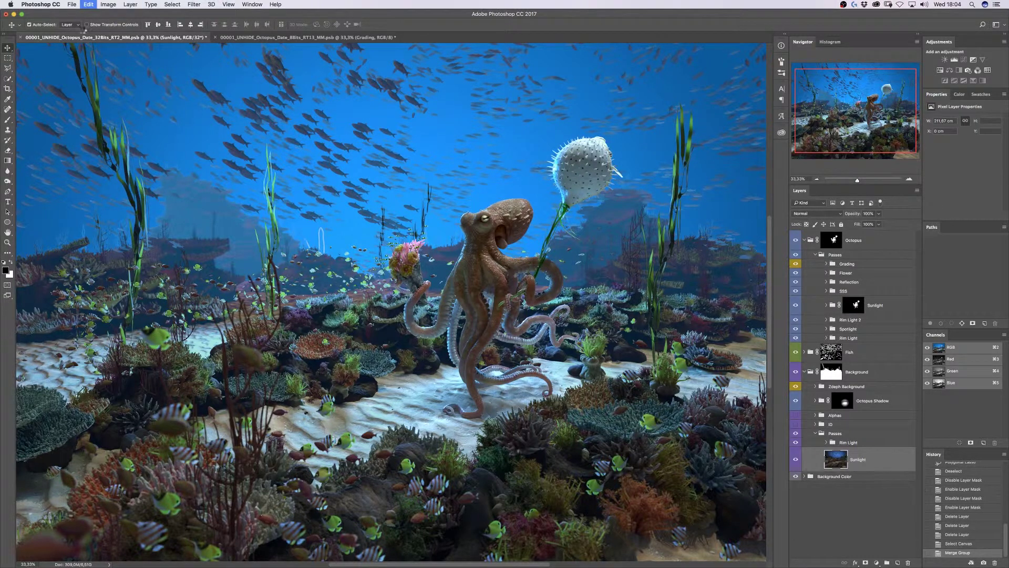
key("super+z")
left_click(130, 5)
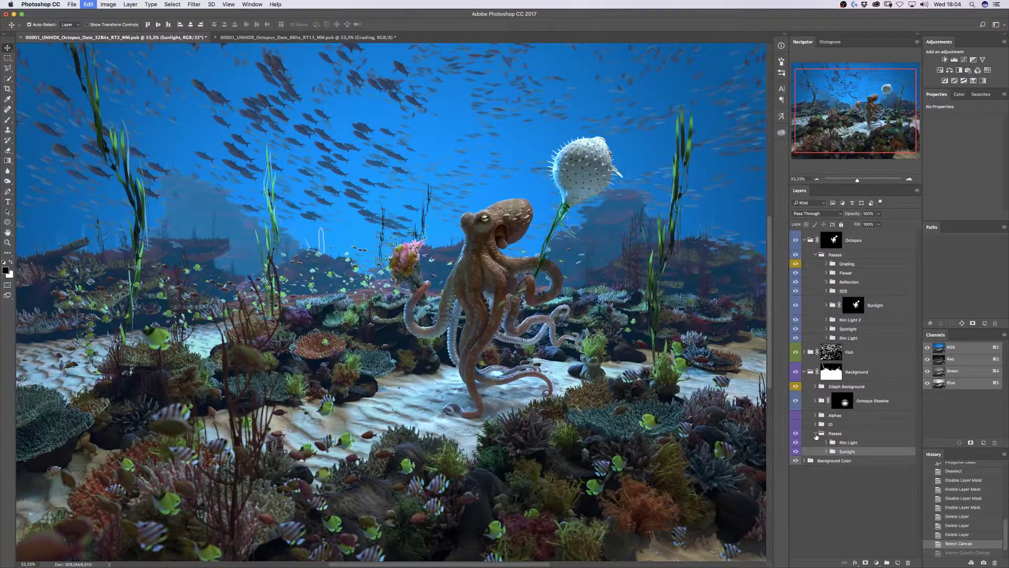
Collapse the Background group's Passes group and merge it into a single layer
left_click(815, 434)
left_click(838, 434)
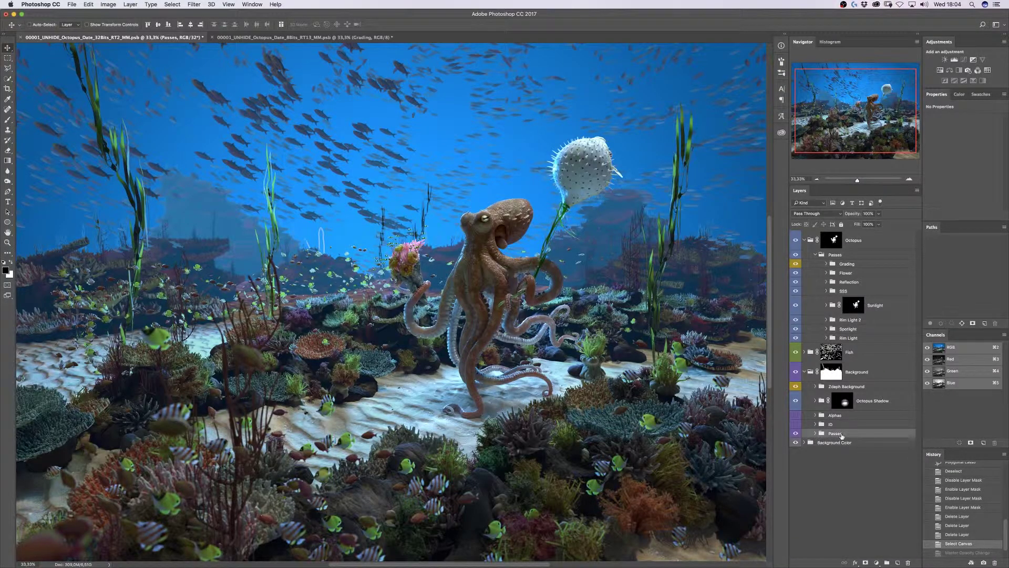
key("super+e")
Expand the Octopus Shadow group and its Shadow subgroup, and merge the Sunlight and Rim Light groups inside into one layer
left_click(815, 400)
left_click(880, 400)
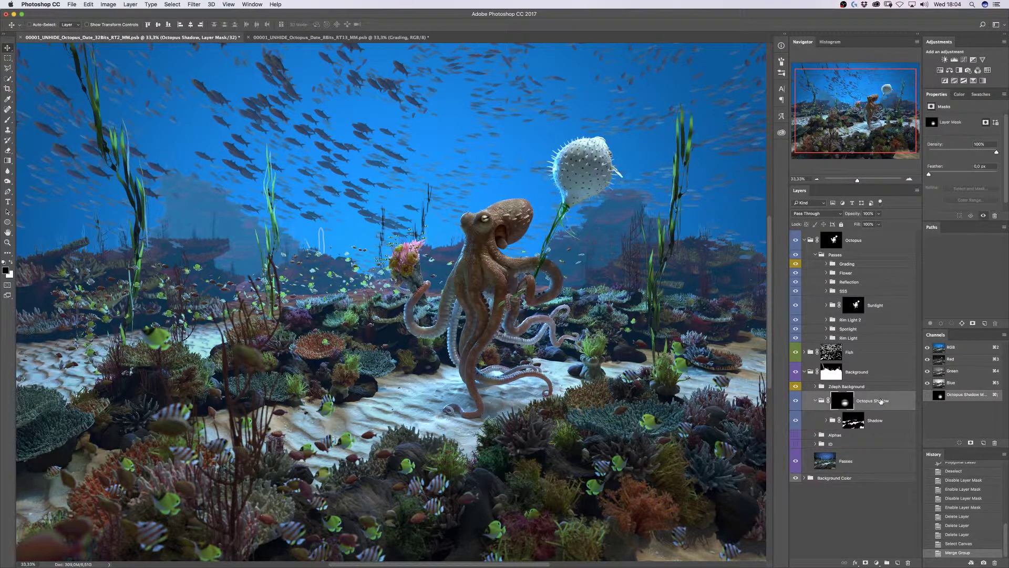
left_click(826, 420)
left_click(862, 434)
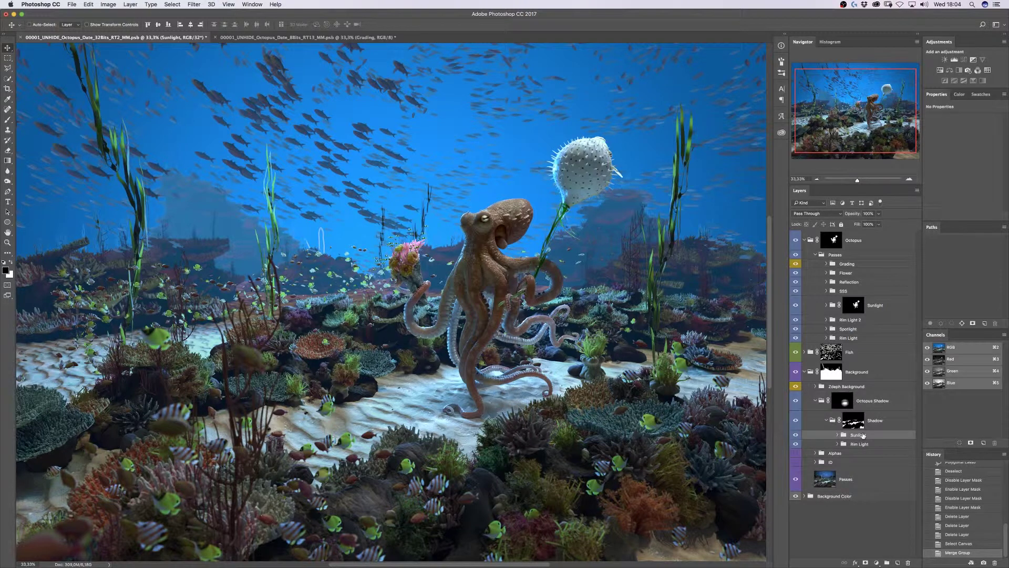
left_click(864, 444, "shift")
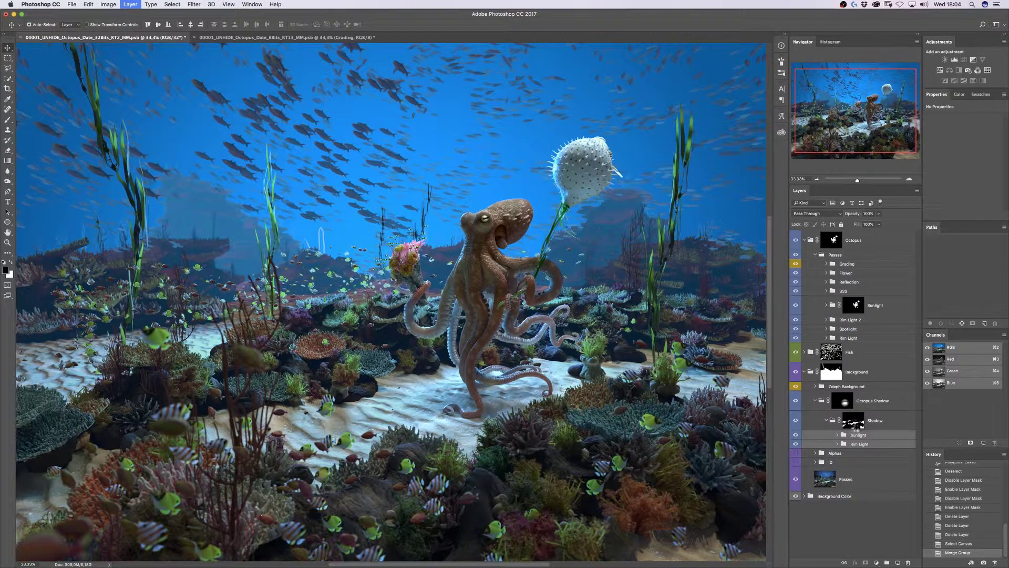
key("super+e")
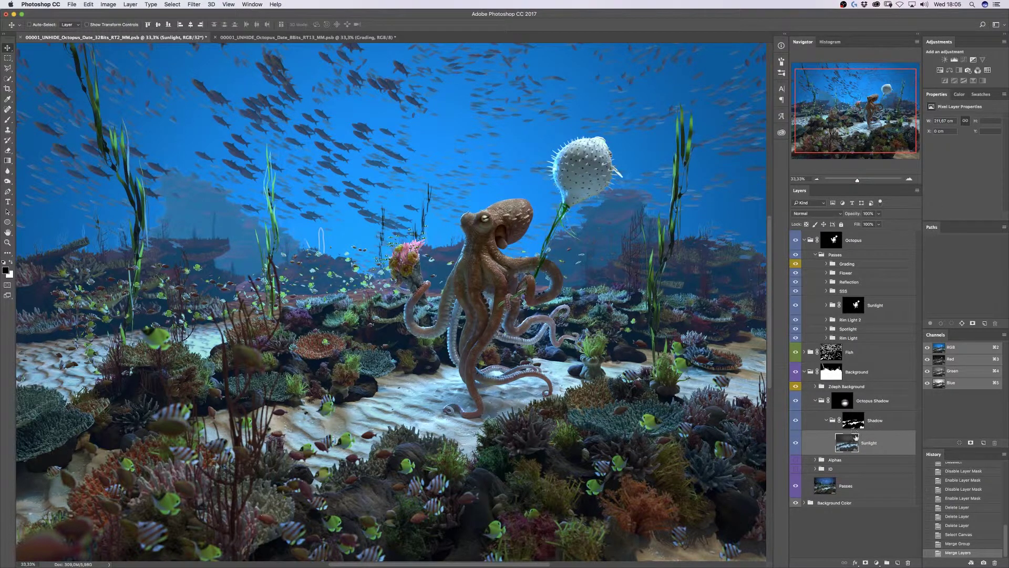
Expand the Zdeph Background group to check its Grading adjustments, and merge the whole group into a single layer
left_click(816, 386)
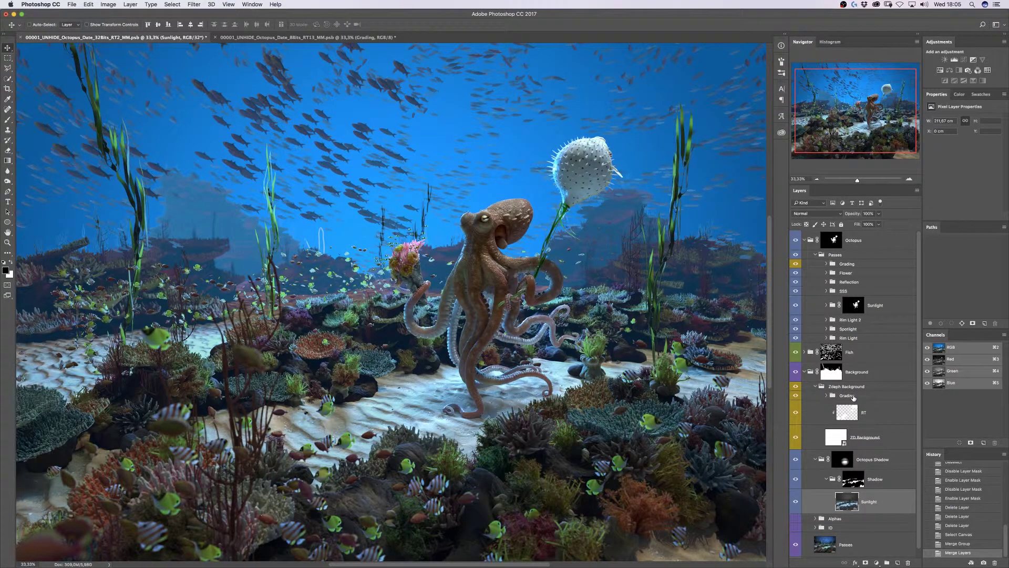
left_click(853, 397)
left_click(826, 395)
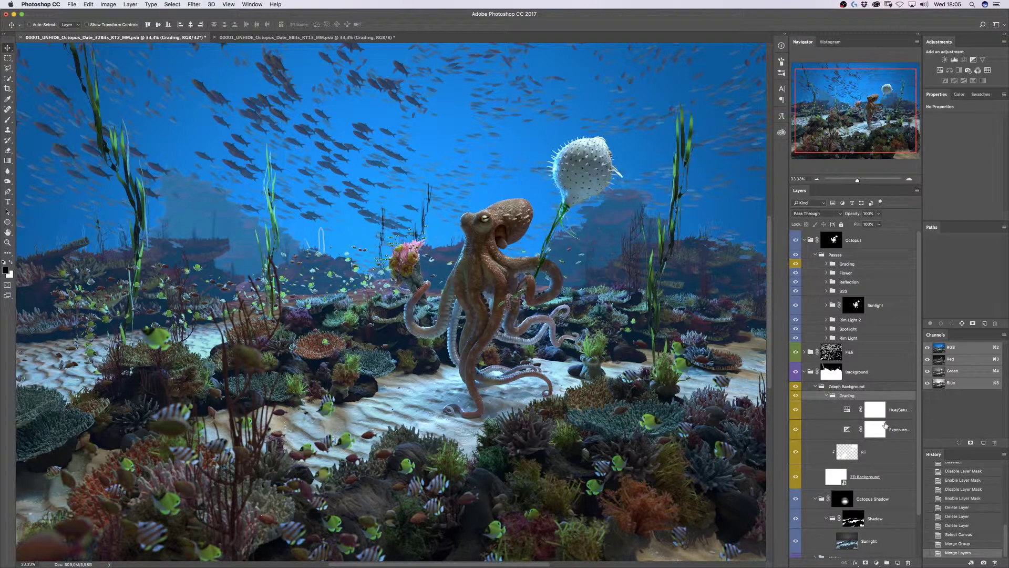
left_click(847, 387)
key("super+e")
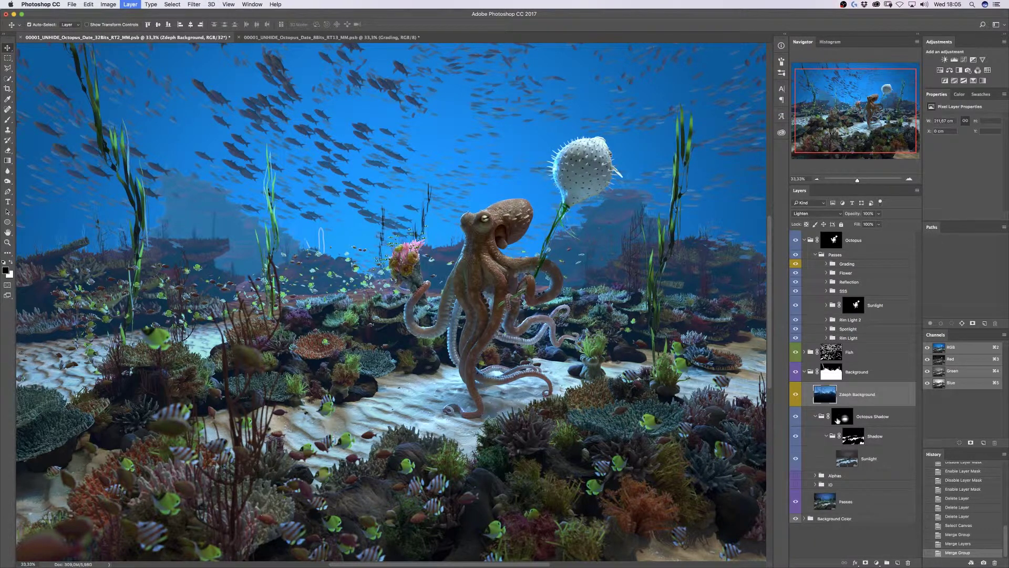
Expand the Fish group and merge the Grading group with the Coral_0010_Fish_Zdeph smart object inside Zdeph Fish
left_click(804, 351)
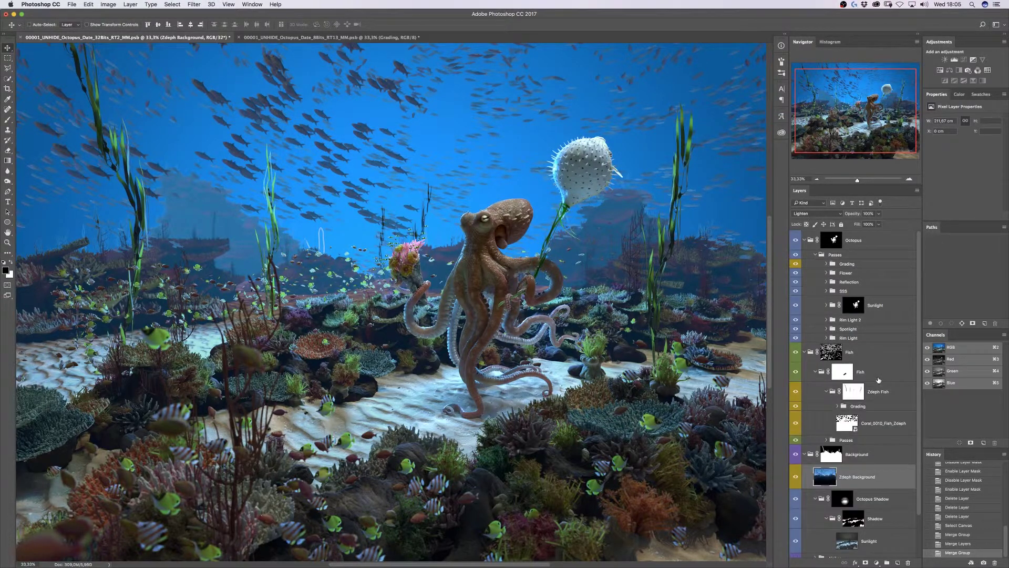
left_click(870, 374)
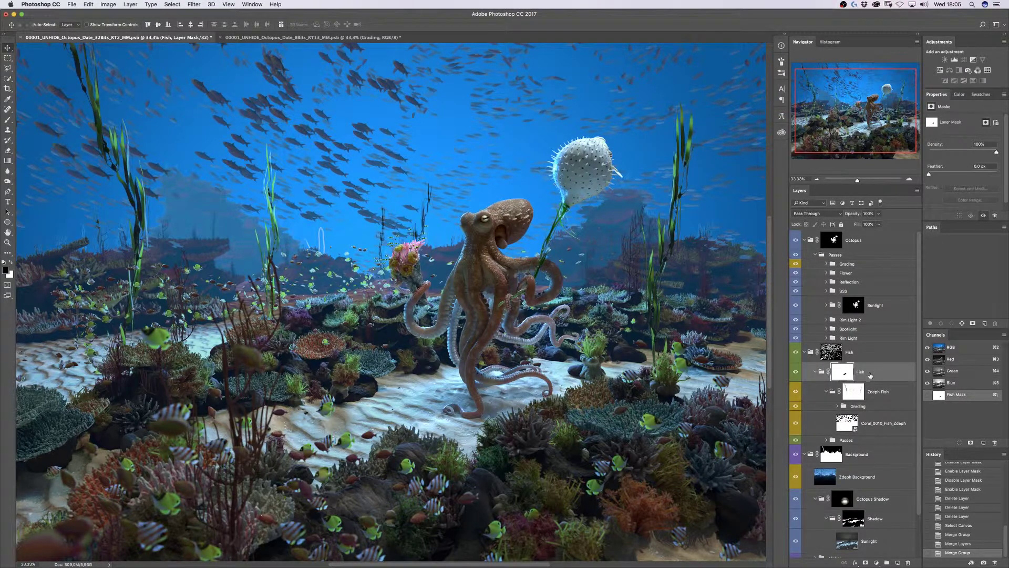
left_click(857, 395)
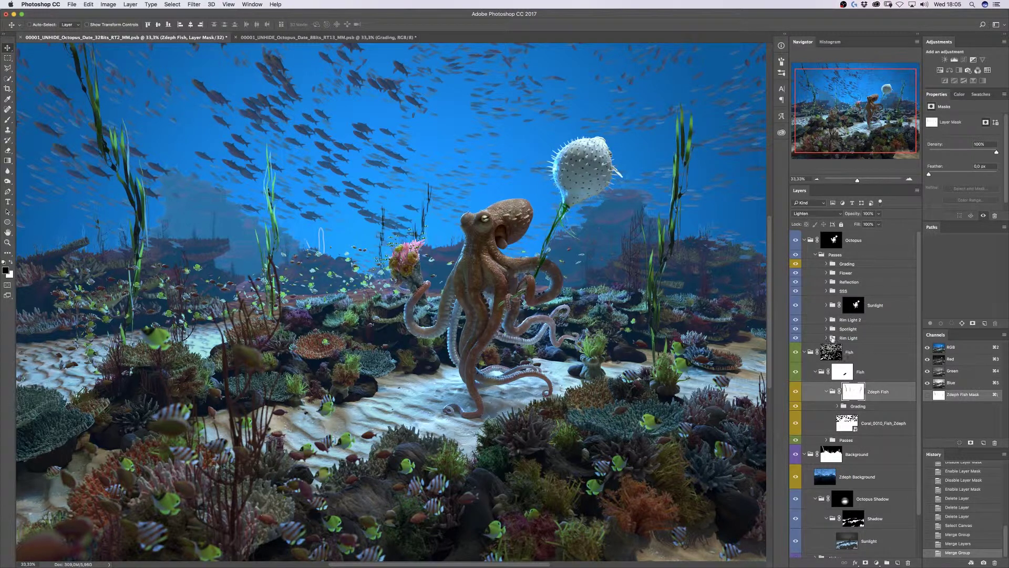
left_click(859, 405)
left_click(869, 426, "shift")
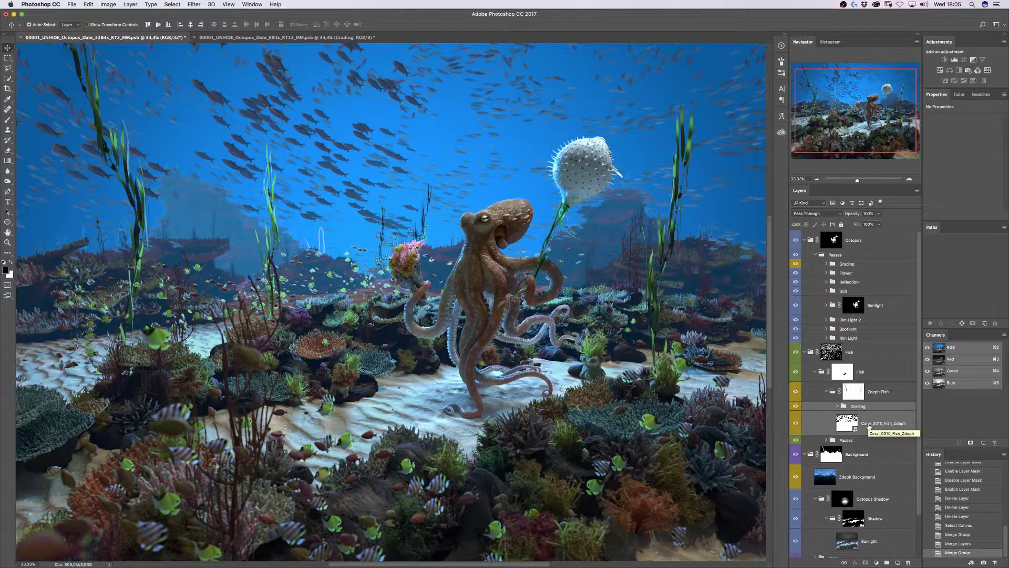
key("super+e")
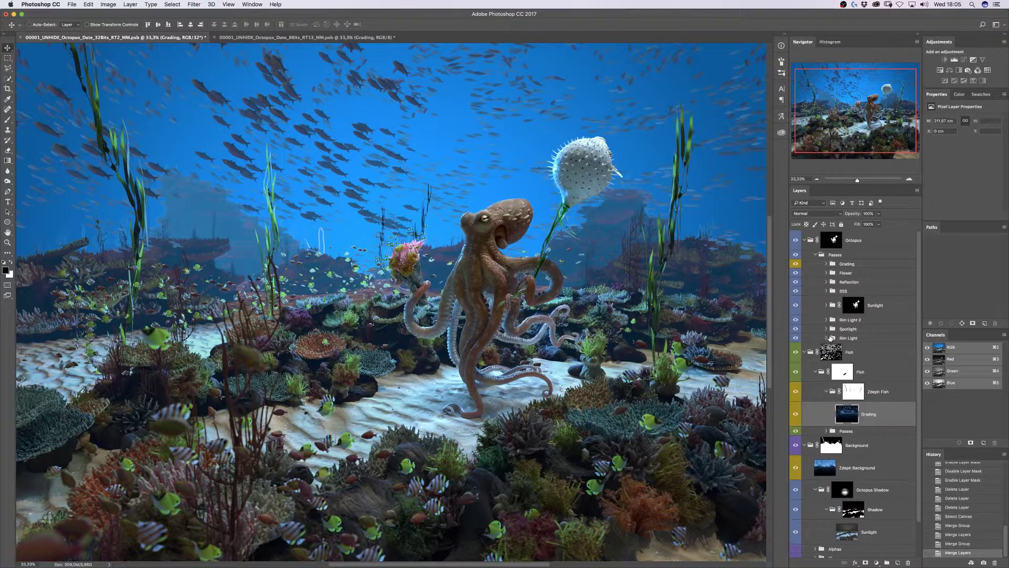
Collapse the Fish and Background groups, and merge the Octopus group's Passes group into a single layer
left_click(829, 339)
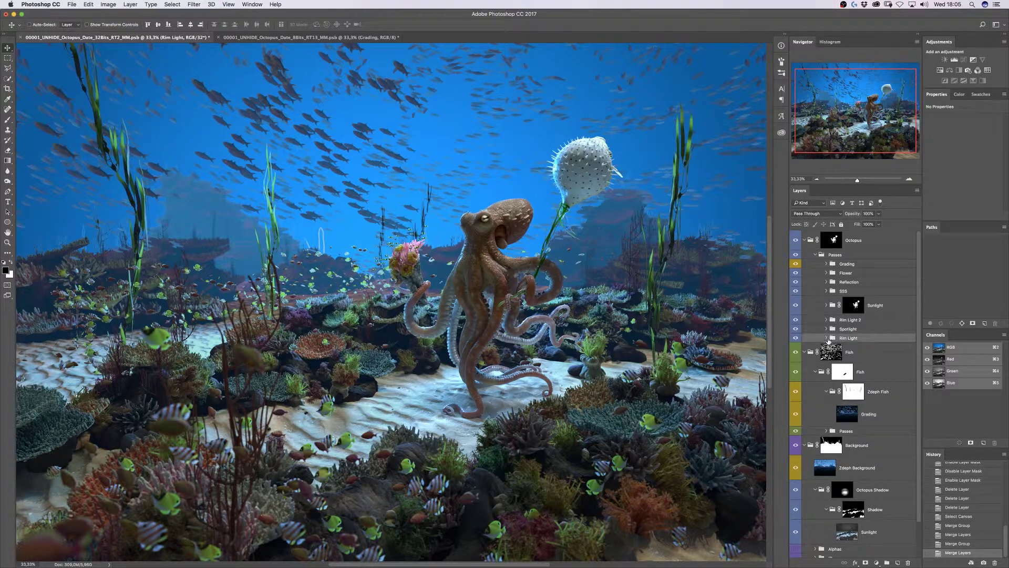
left_click(804, 352)
left_click(804, 372)
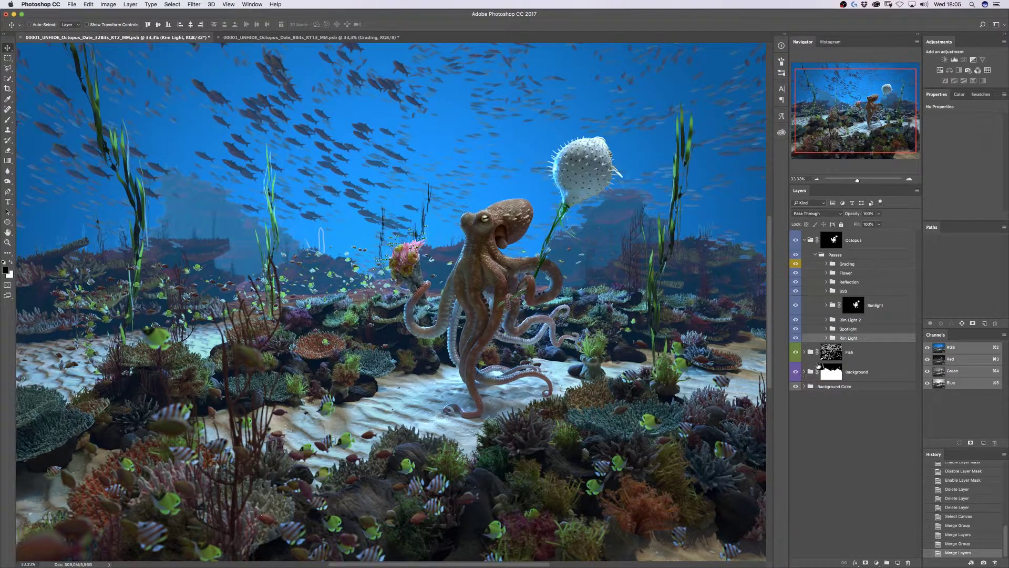
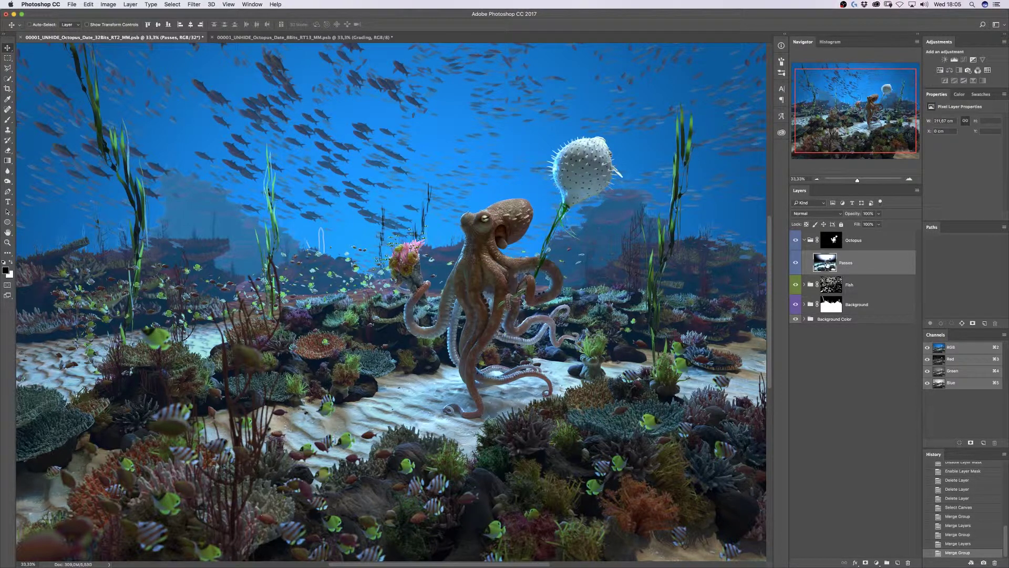
Check the Octopus group with its mask briefly disabled, and load that mask as a selection expanded by 25 pixels
left_click(832, 241, "shift")
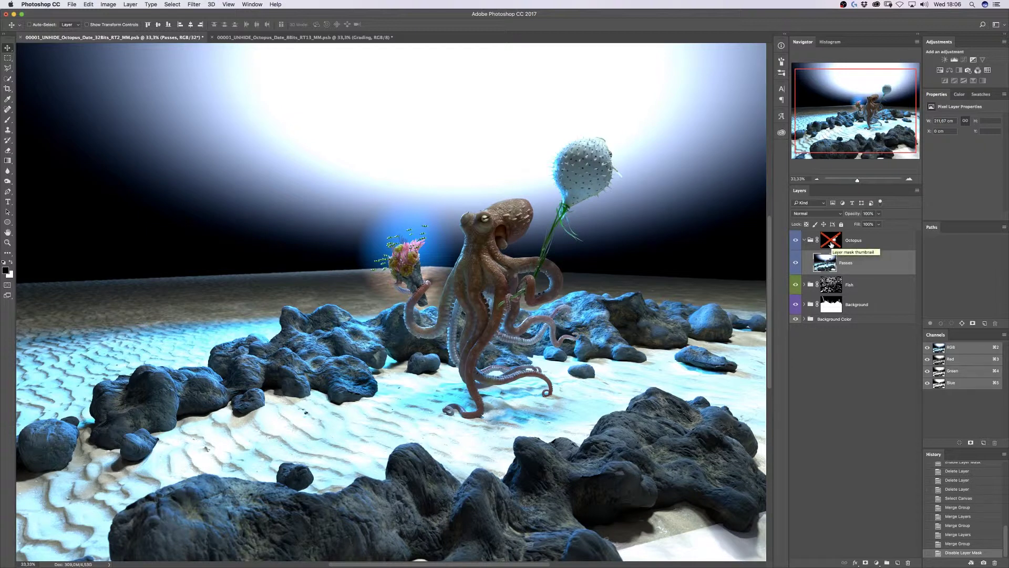
left_click(830, 243, "shift")
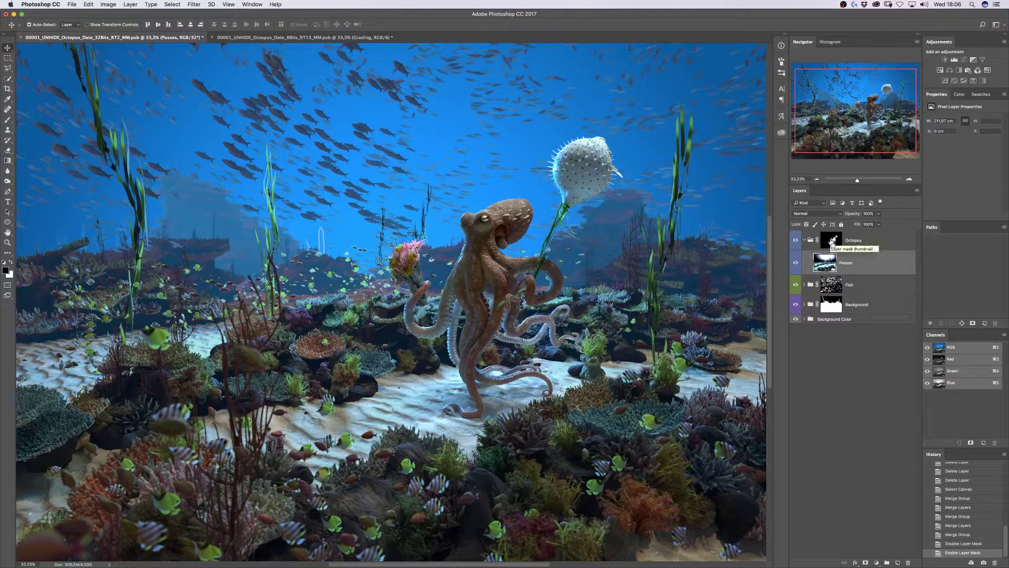
left_click(832, 242, "super")
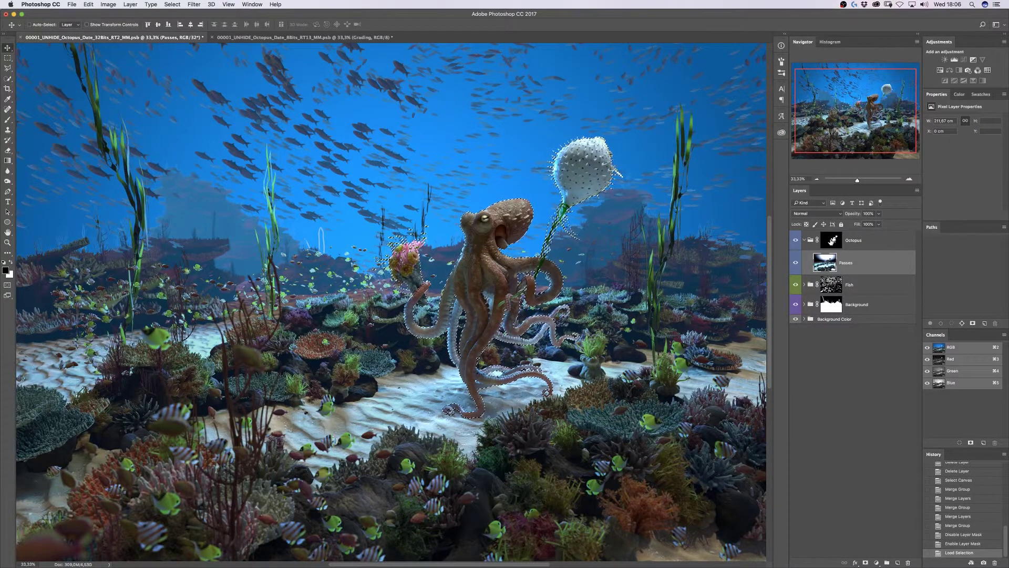
left_click(171, 7)
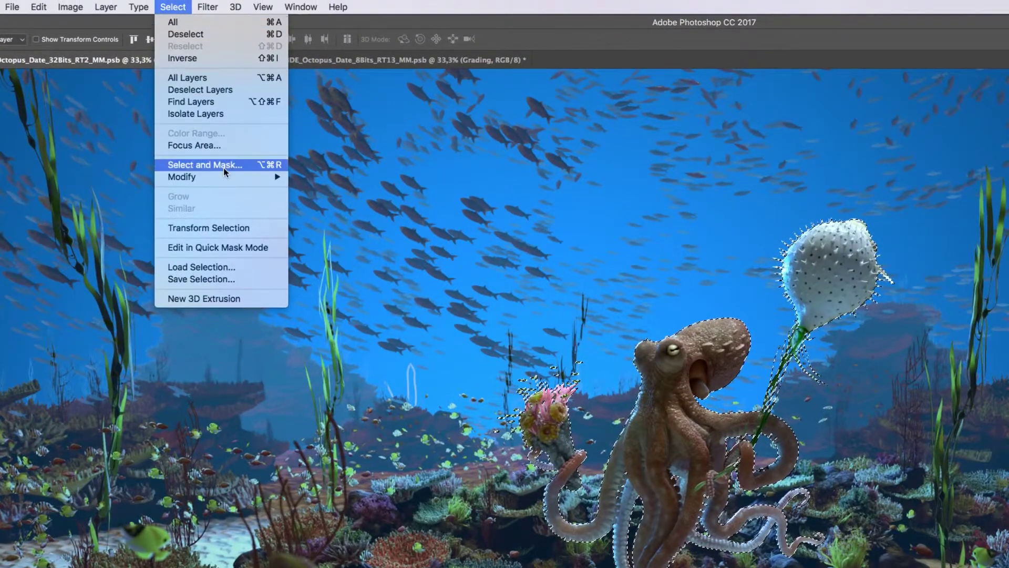
mouse_move(238, 178)
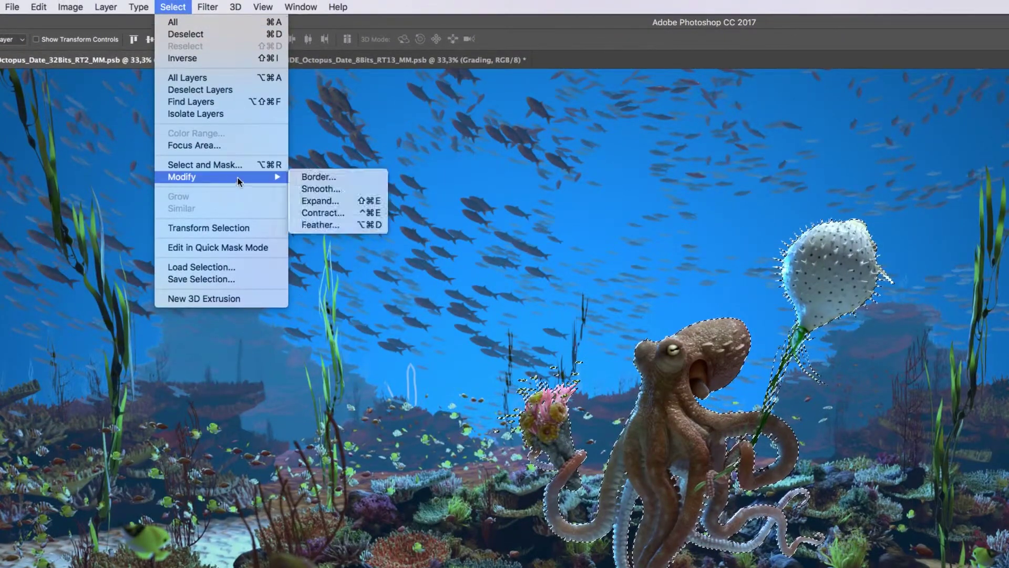
left_click(326, 199)
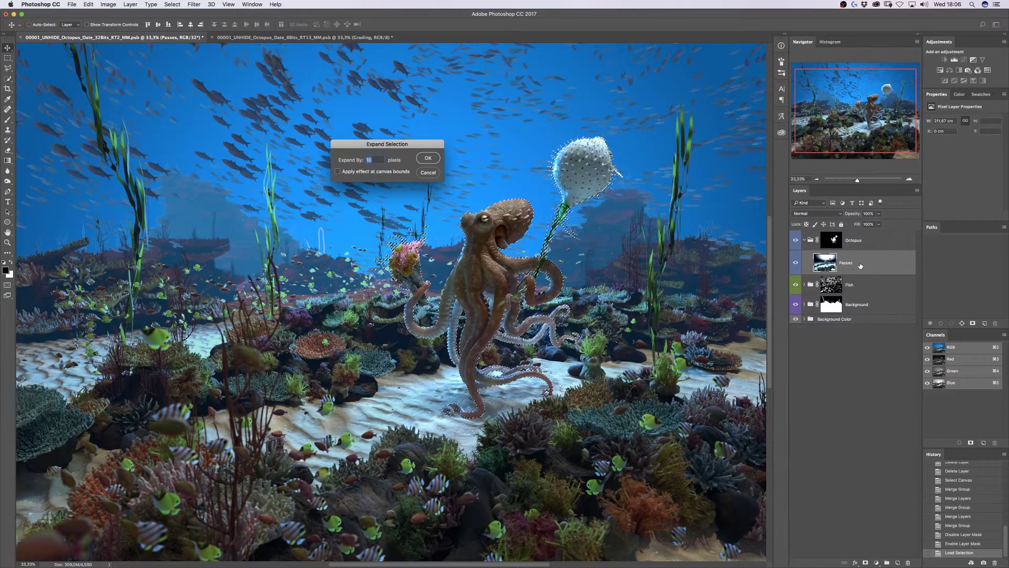
type("25")
key("Return")
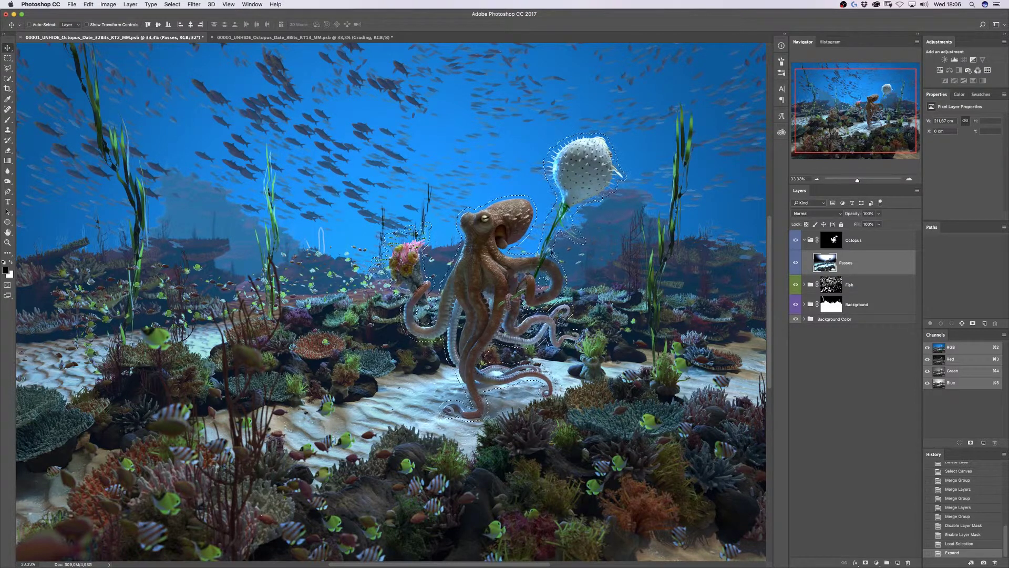
Add a layer mask from the selection to the Octopus group's Passes layer and apply the mask permanently
left_click(865, 562)
left_click(855, 263)
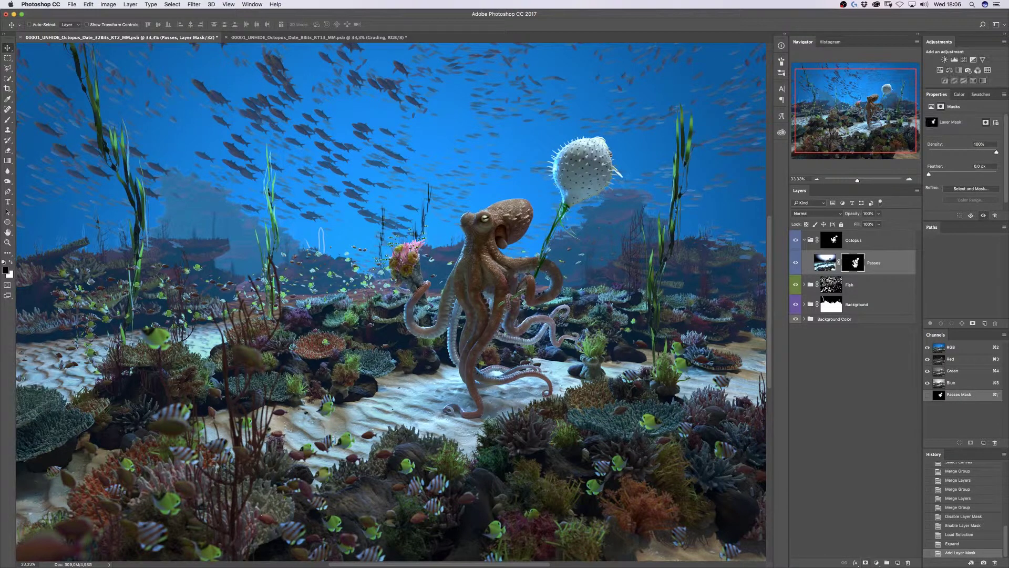
right_click(855, 263)
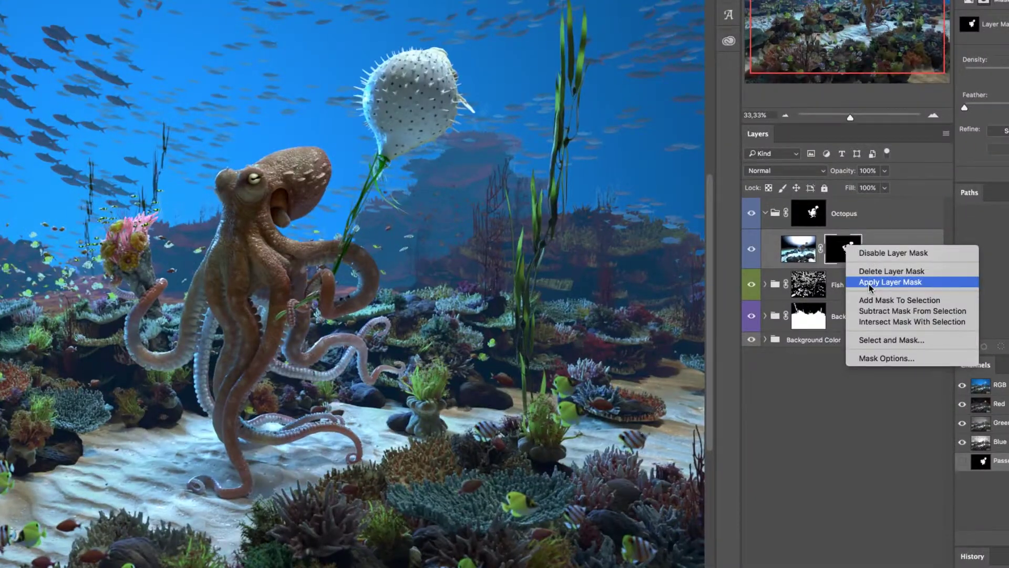
left_click(870, 285)
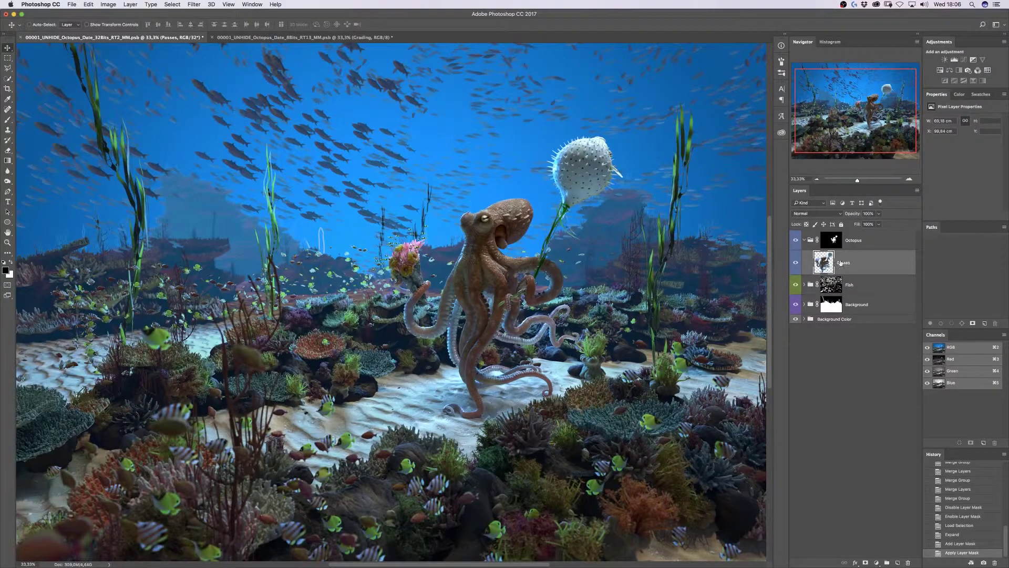
Undo applying the Passes layer's mask, review the blend modes available in 32-bit, and reapply the mask
key("super+c")
key("super+z")
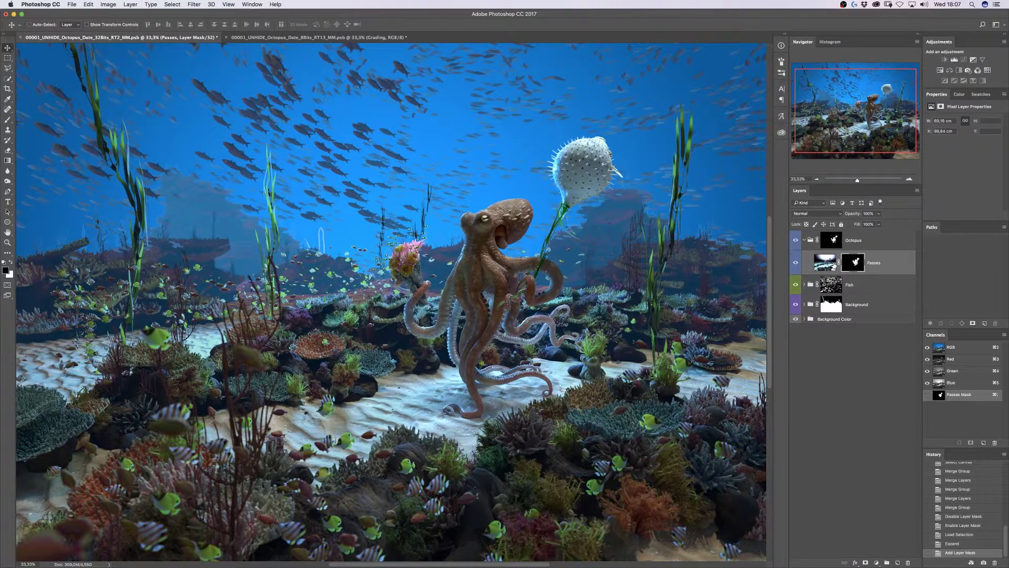
left_click(810, 214)
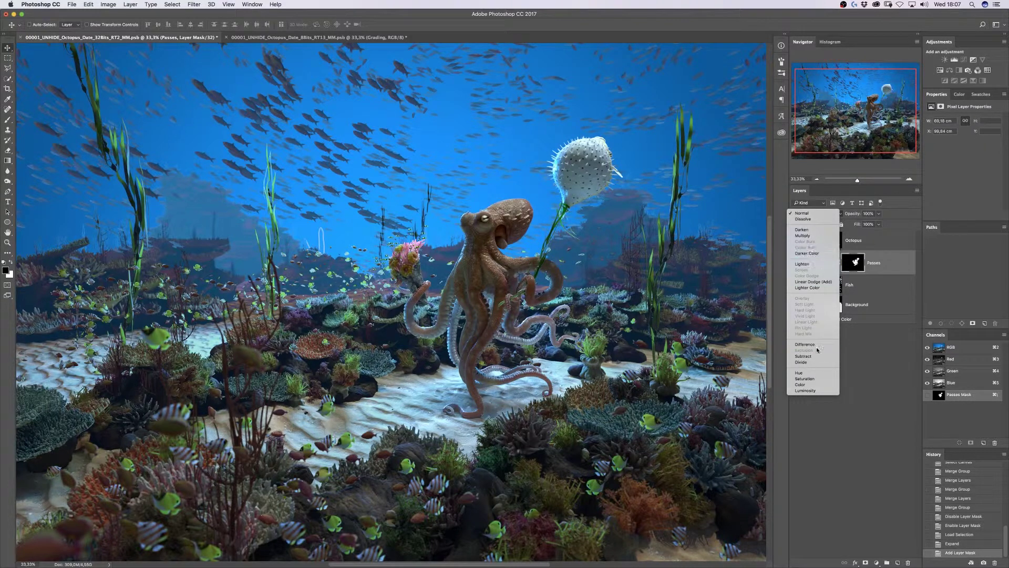
key("Escape")
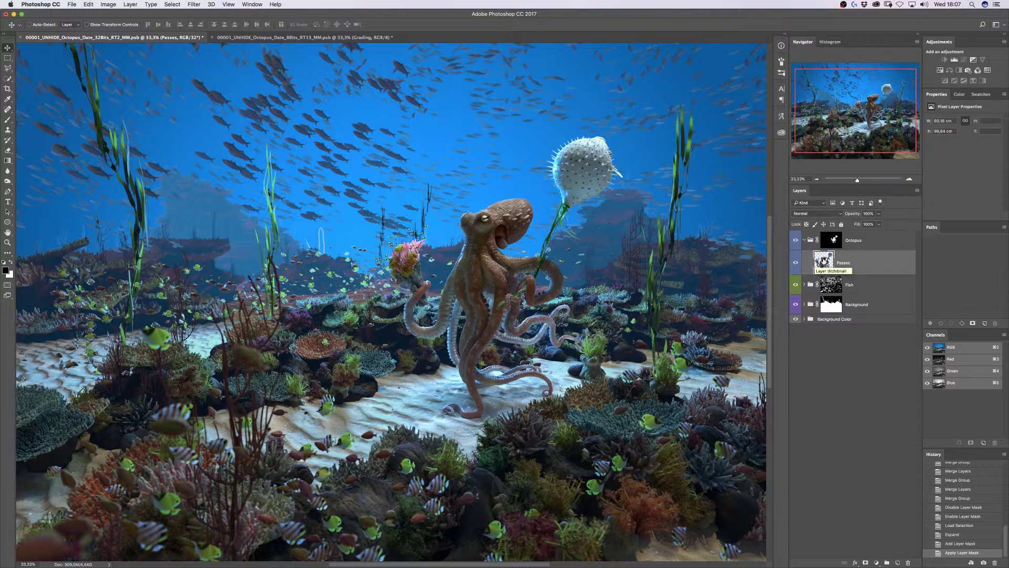
Expand the Fish group, select the merged Grading layer, and load the outer Fish group's mask as a selection
left_click(804, 285)
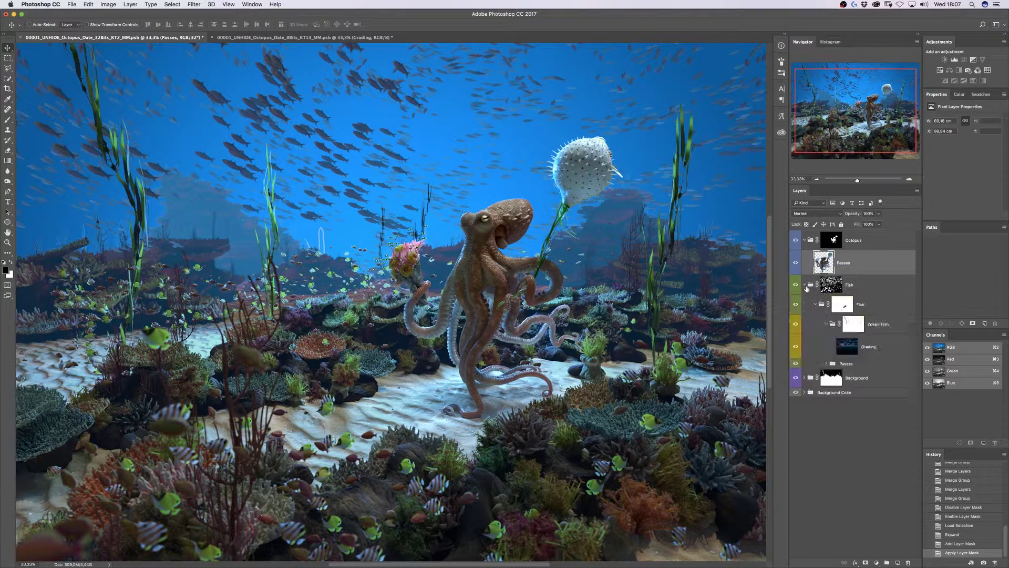
left_click(864, 348)
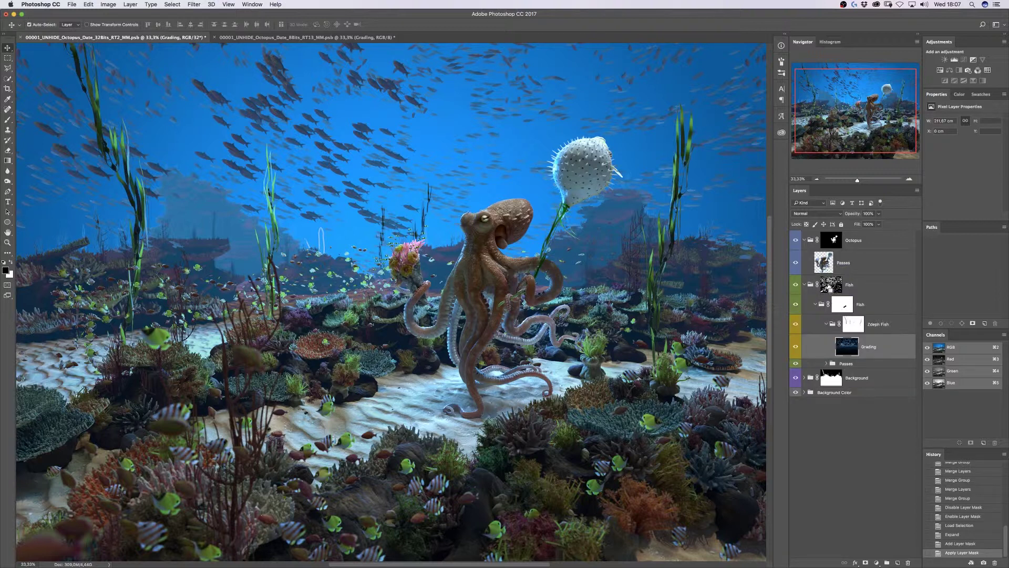
left_click(831, 284, "super")
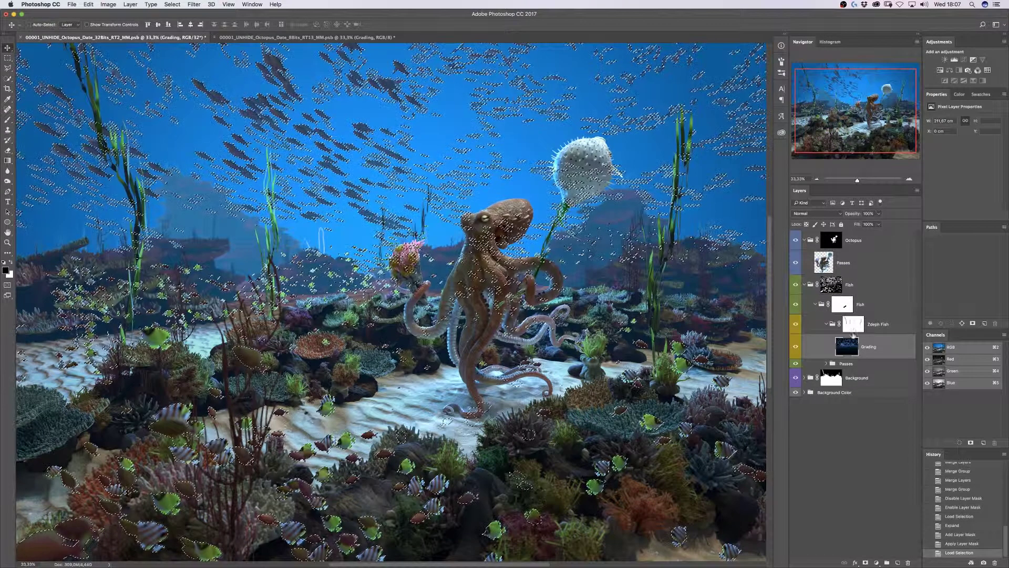
Merge the Fish group's Passes group into a single layer and expand the active fish selection outward
left_click(825, 363)
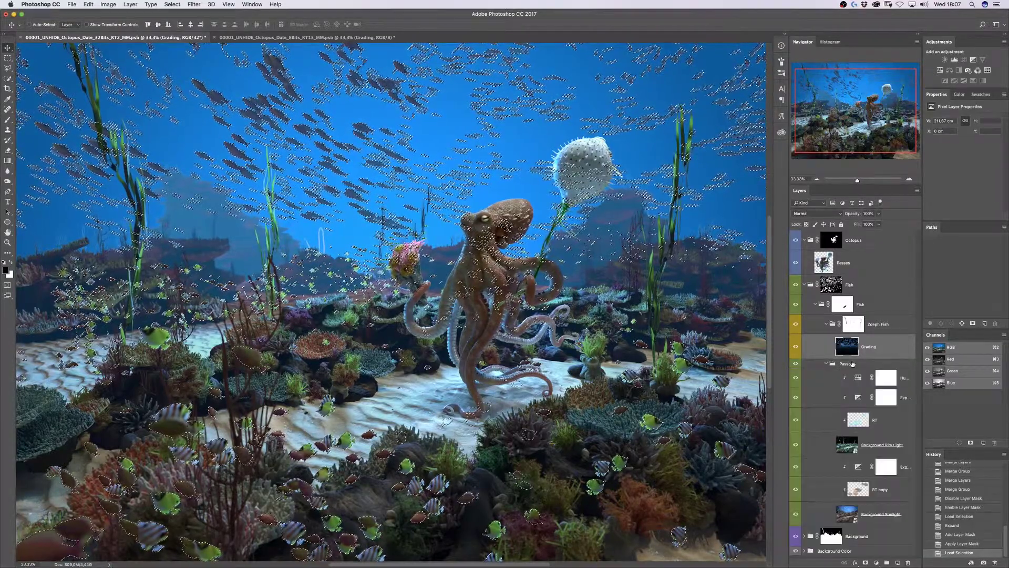
left_click(851, 364)
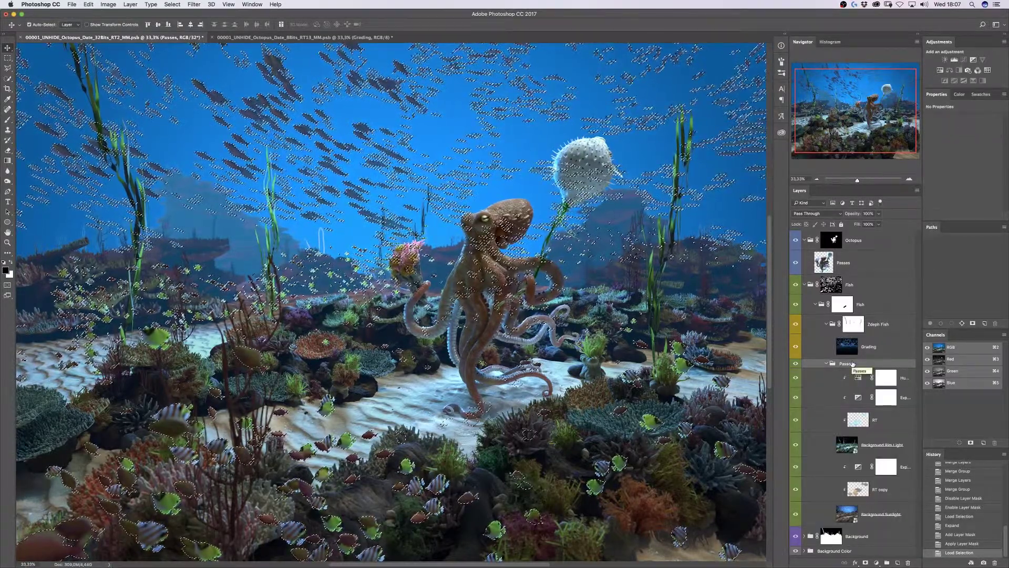
key("super+g")
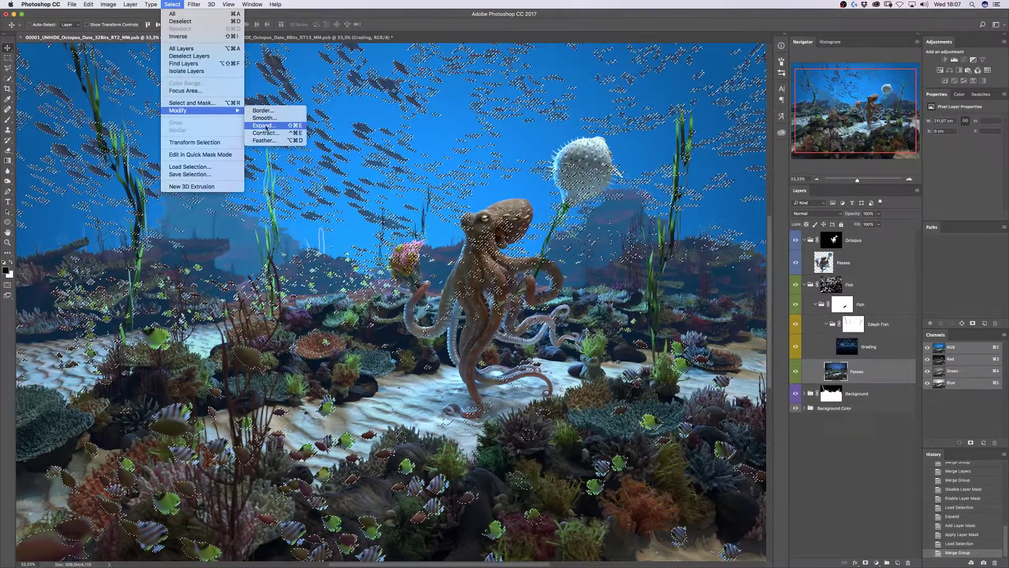
key("Return")
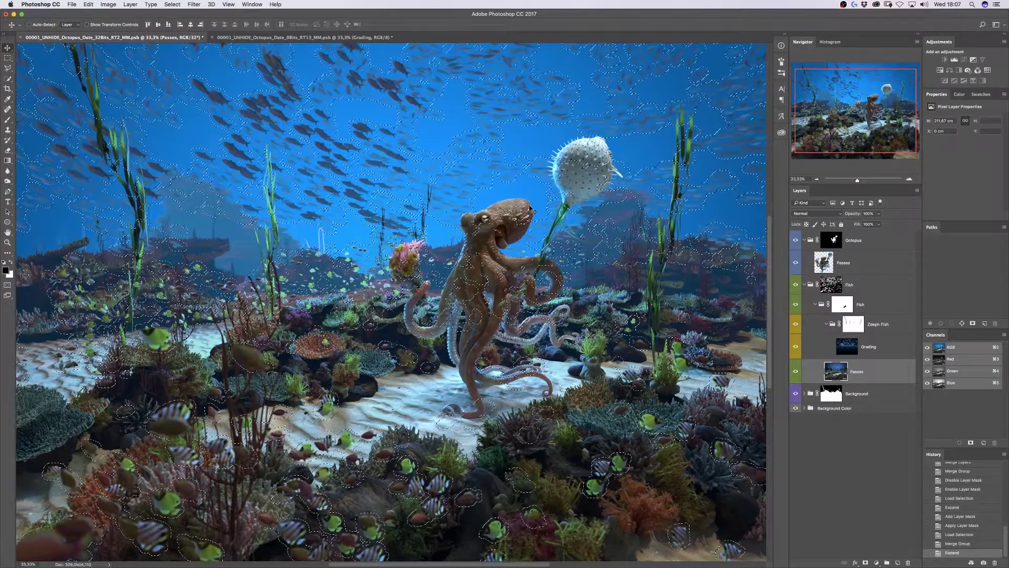
Expand the active fish selection by 10 pixels and add it as a layer mask on the Fish group's Passes layer
key("super+e")
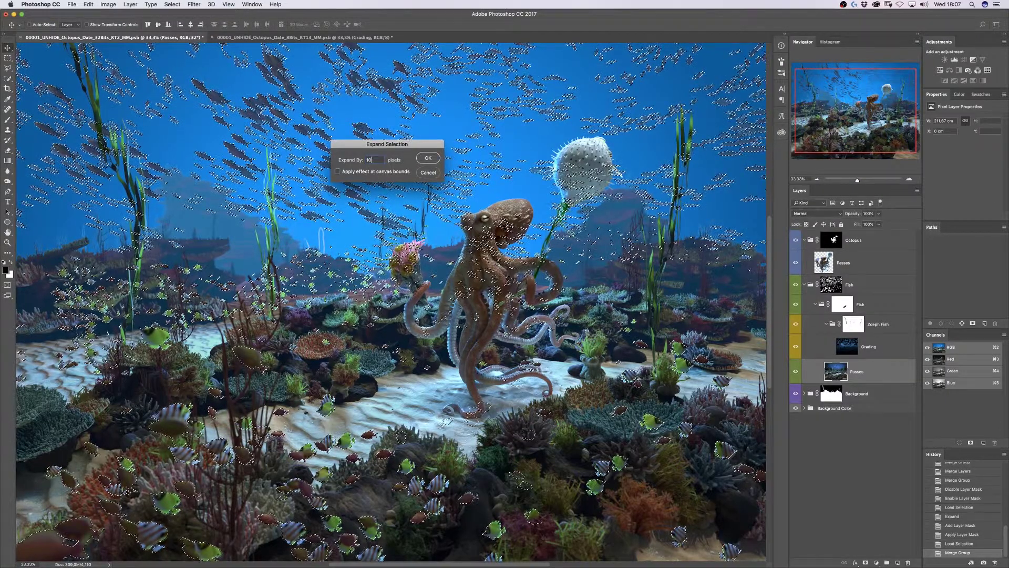
key("Return")
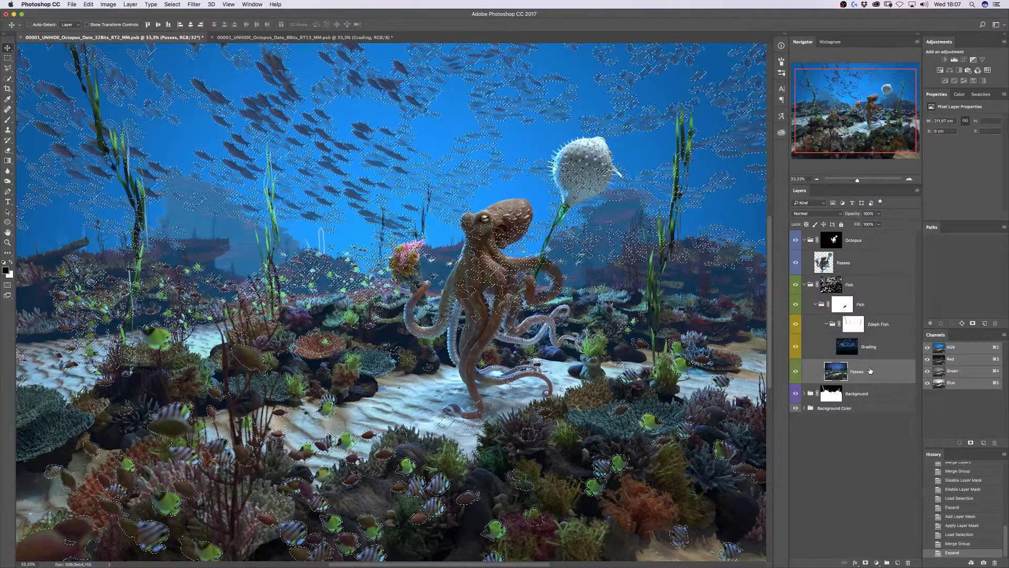
left_click(865, 563)
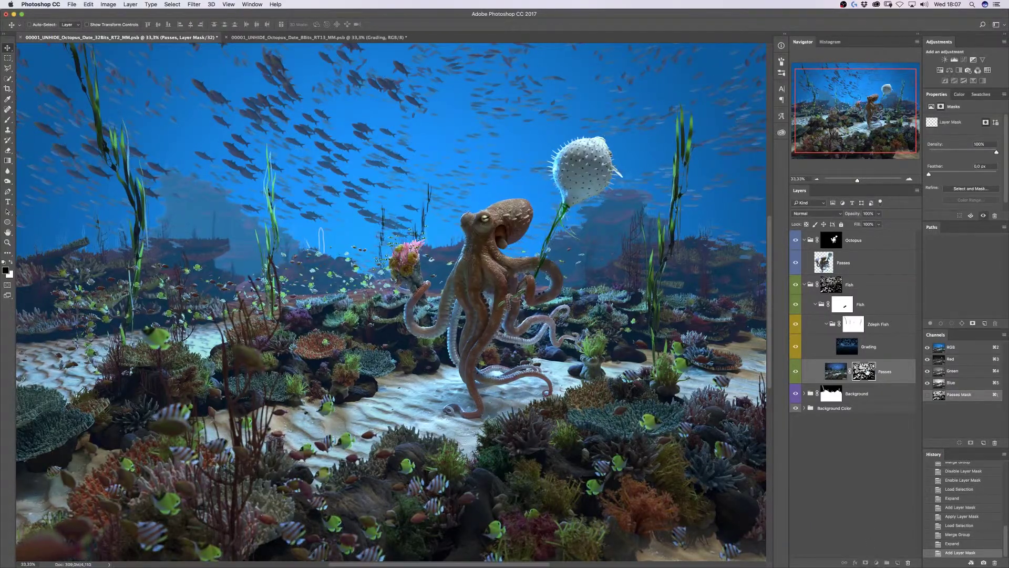
Copy the Passes layer's mask to the Grading layer in the Fish group, and apply the masks on both layers permanently
left_click_drag(866, 369, 874, 346)
right_click(875, 347)
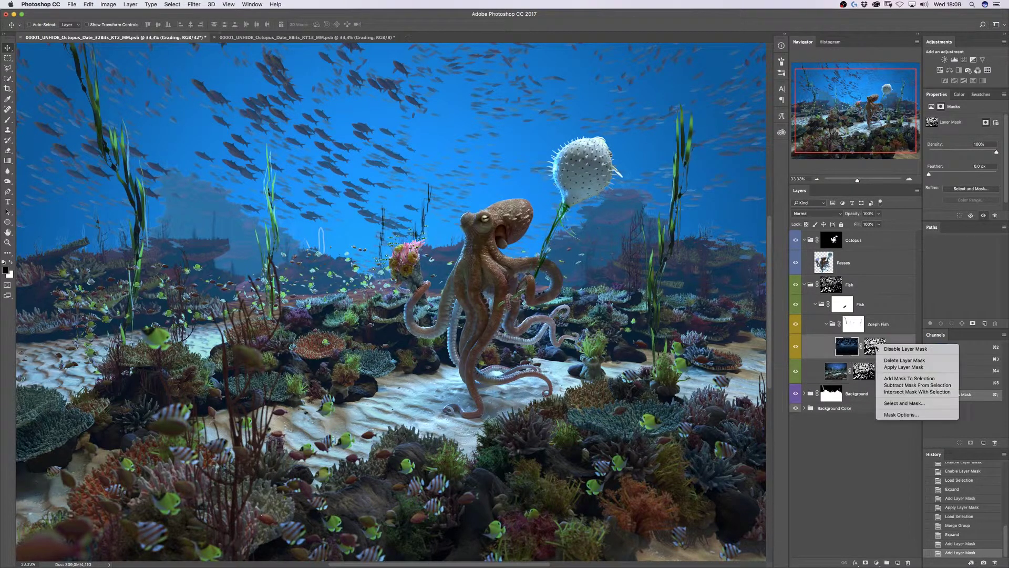
left_click(898, 367)
right_click(864, 371)
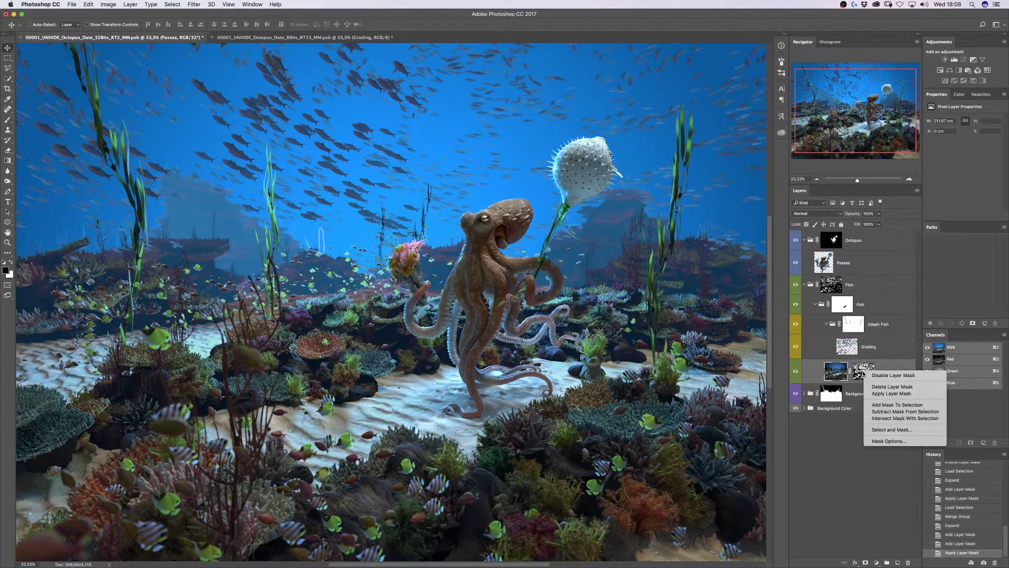
left_click(891, 393)
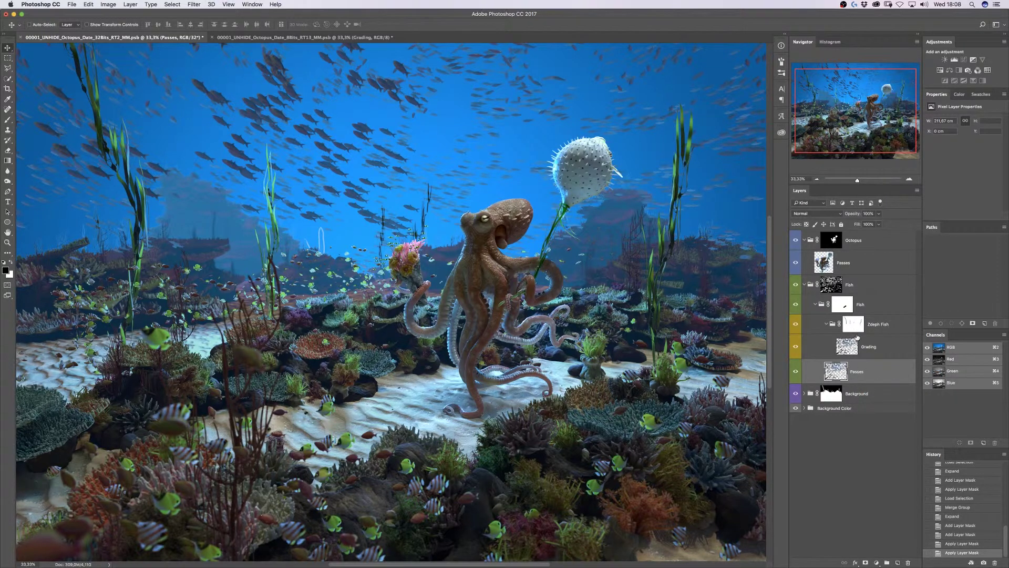
Review the Background group's layers, disable the group's layer mask, and collapse all layer groups
left_click(803, 393)
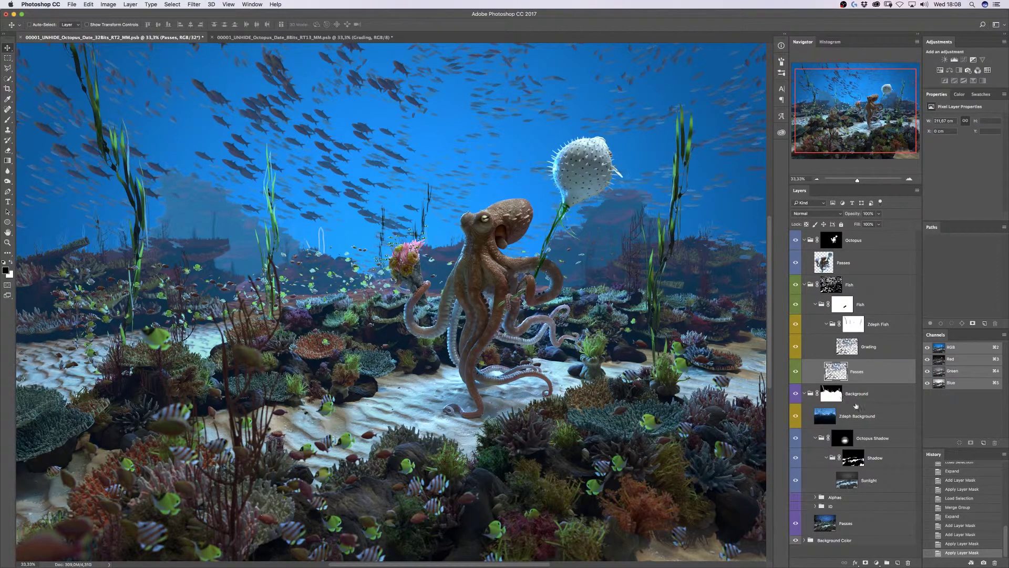
left_click(827, 395)
left_click(804, 284)
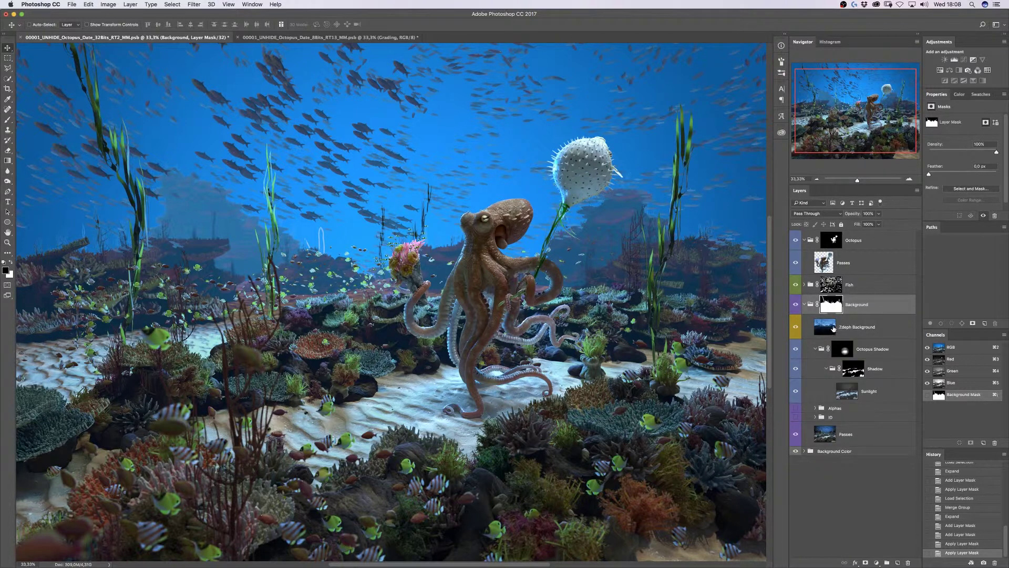
left_click(825, 327)
left_click(830, 307, "shift")
left_click(795, 309, "alt")
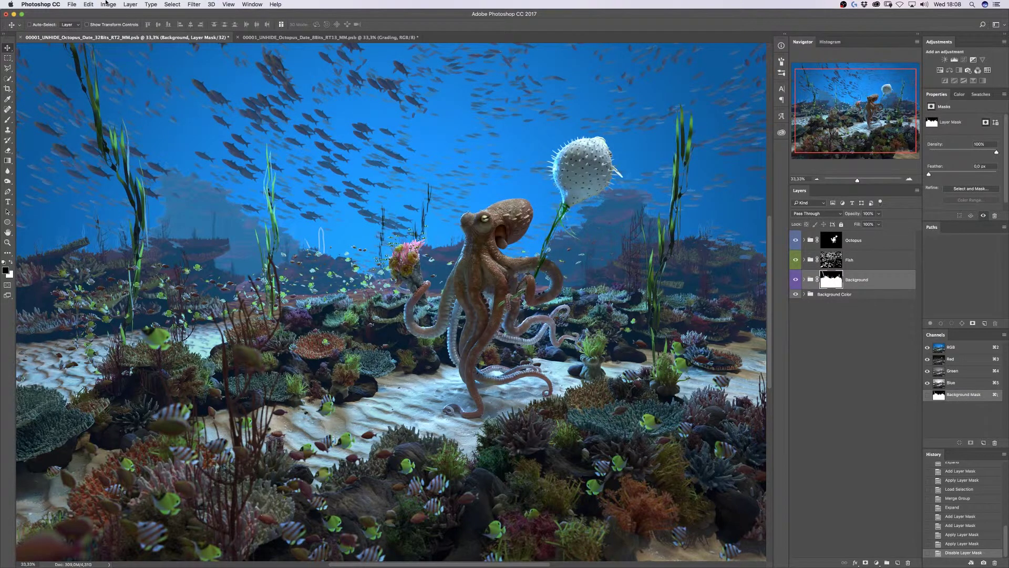
Convert the document to 16 Bits/Channel without merging the layers
left_click(108, 4)
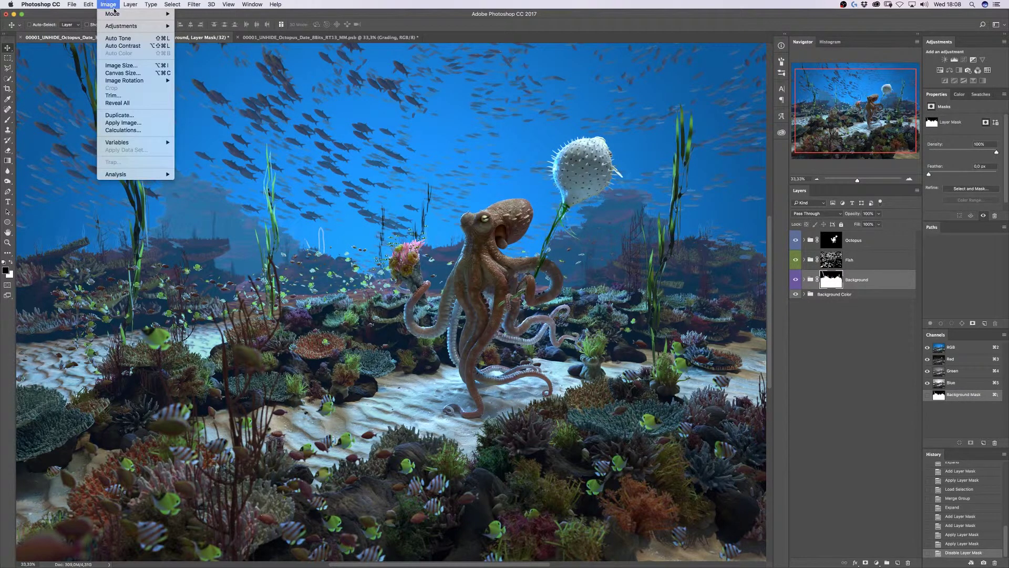
mouse_move(118, 14)
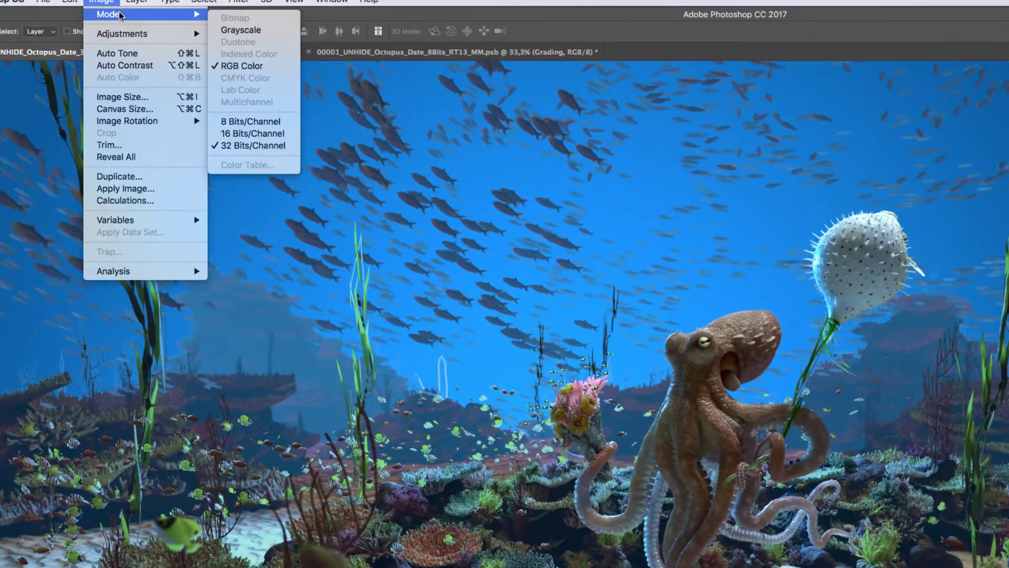
left_click(242, 133)
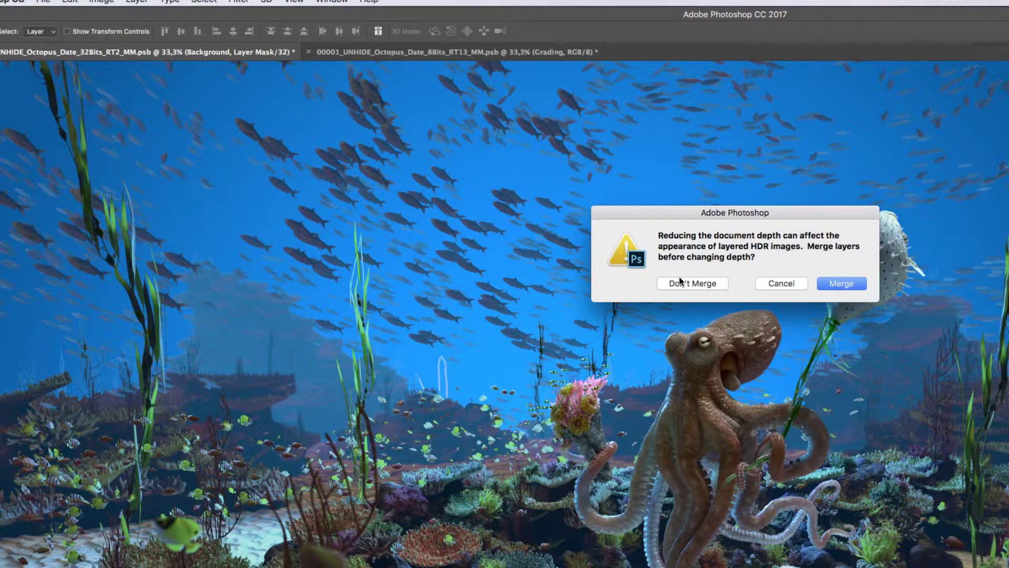
left_click(679, 280)
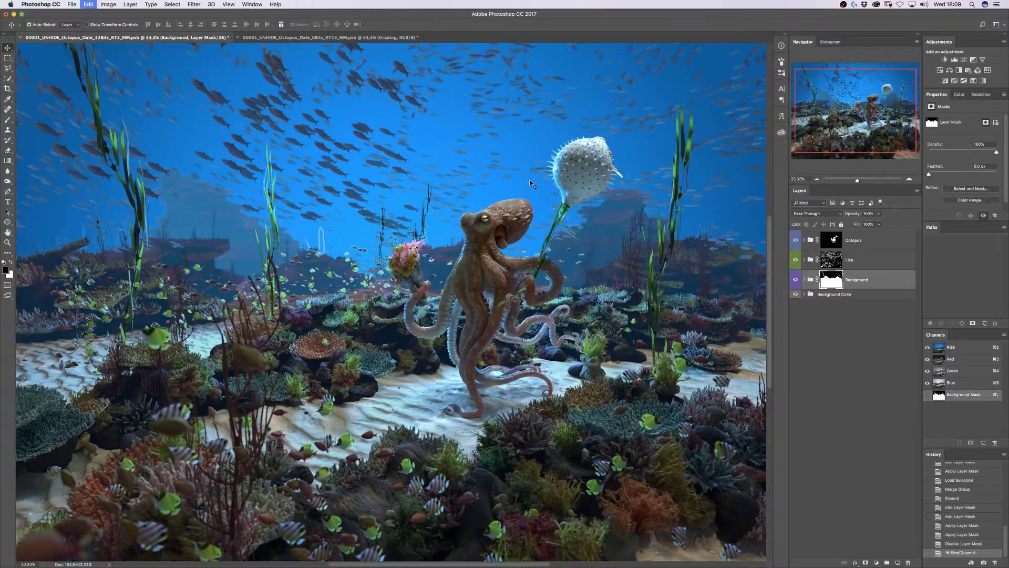
Undo and redo the 16-bit conversion repeatedly to compare the image's appearance at both bit depths
key("super+z")
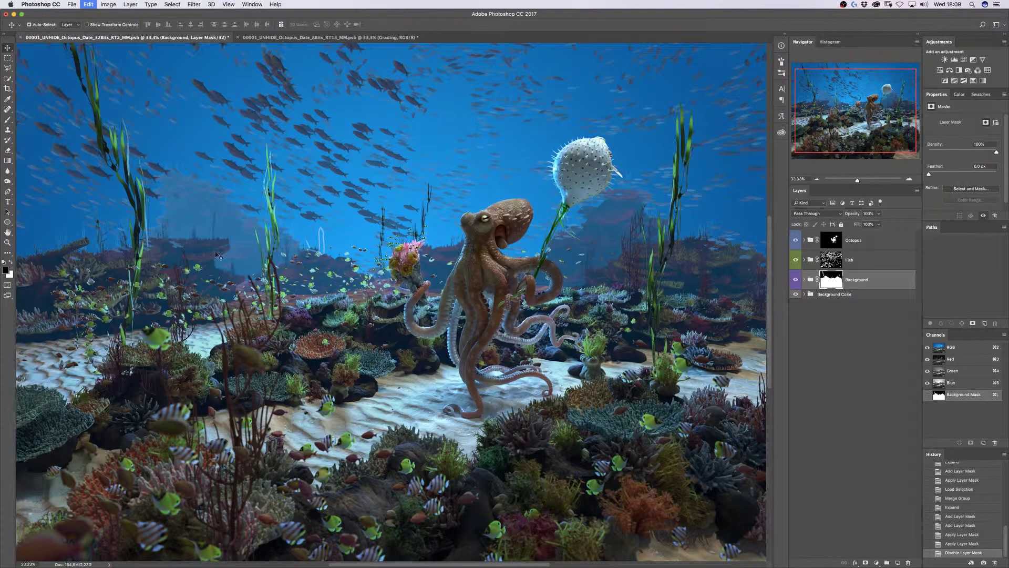
key("super+z")
key("super+z")
key("super+z")
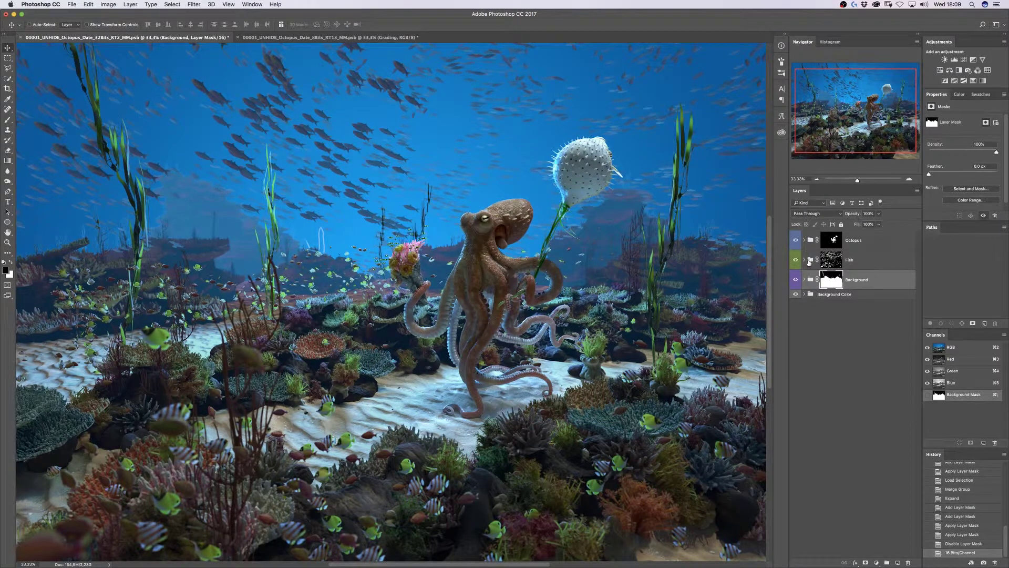
Check the blend mode of the Zdeph Fish group inside the Fish group, and collapse the groups again
left_click(805, 259)
left_click(887, 305)
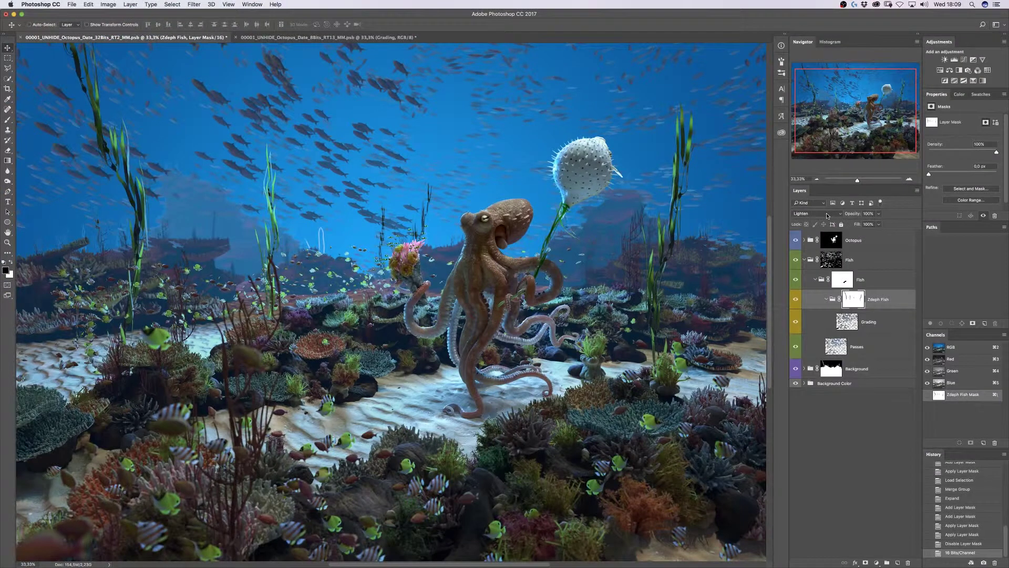
left_click(882, 299)
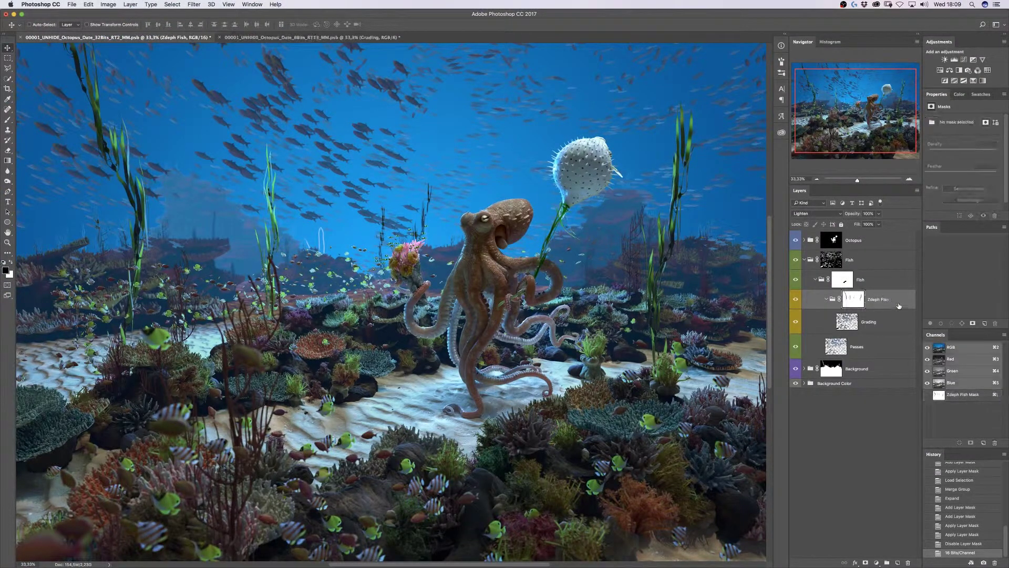
left_click(827, 299)
left_click(804, 260)
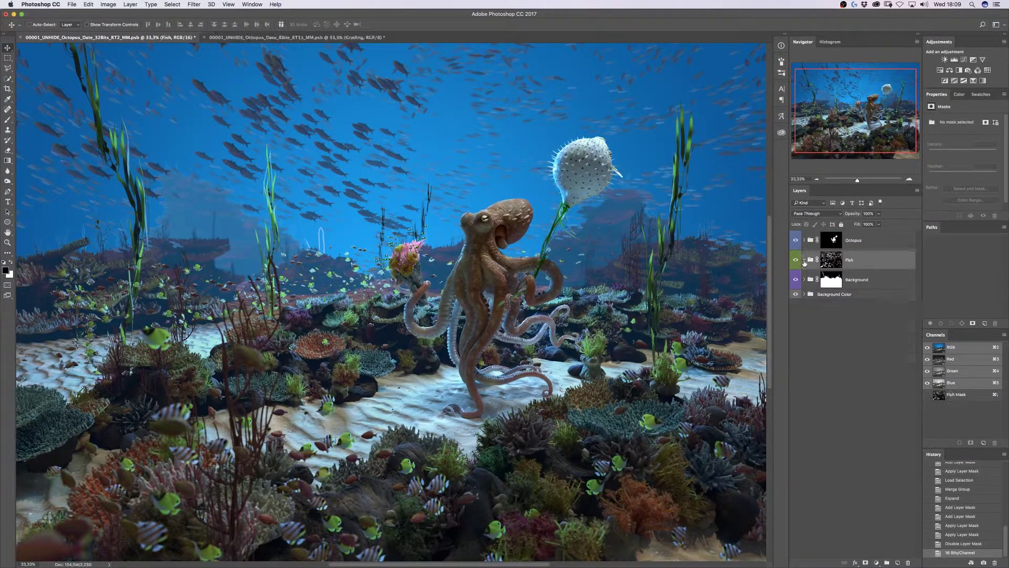
Convert the document to 8 Bits/Channel, and undo and redo the conversion to compare the image
left_click(108, 4)
mouse_move(117, 14)
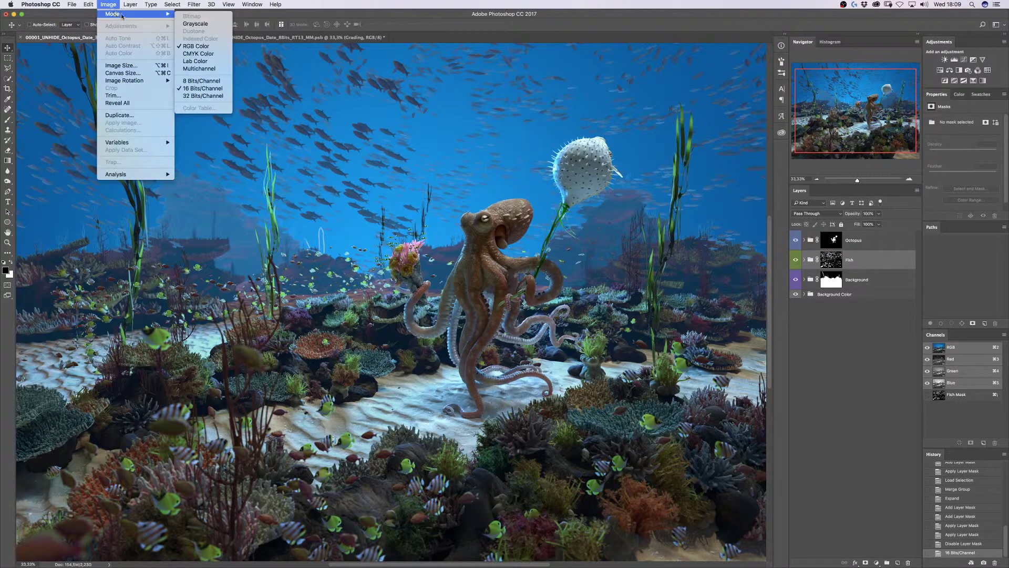
left_click(204, 82)
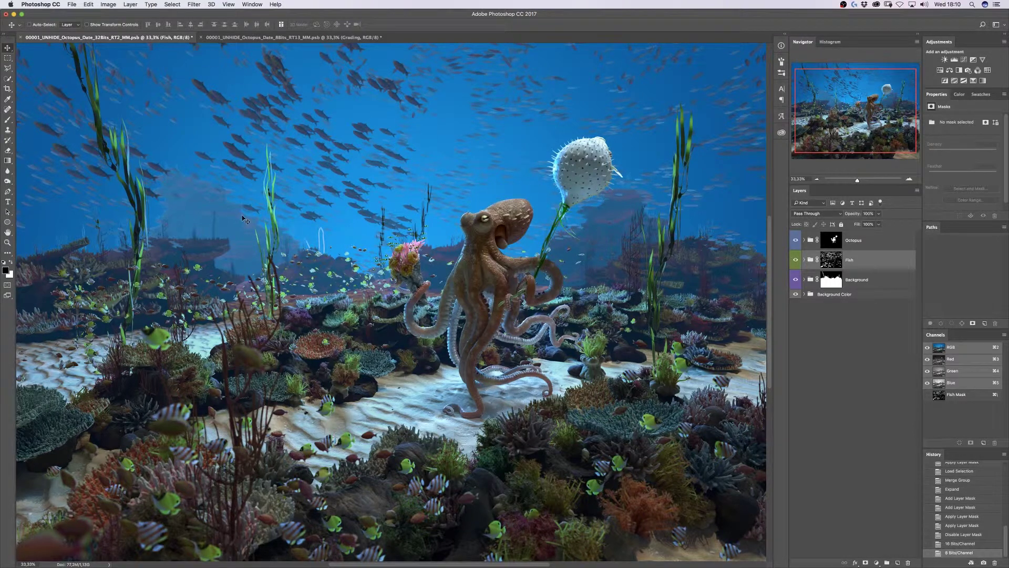
key("super+z")
key("super+z")
Expand the Octopus group and select its merged Passes layer
left_click(858, 239)
key("super")
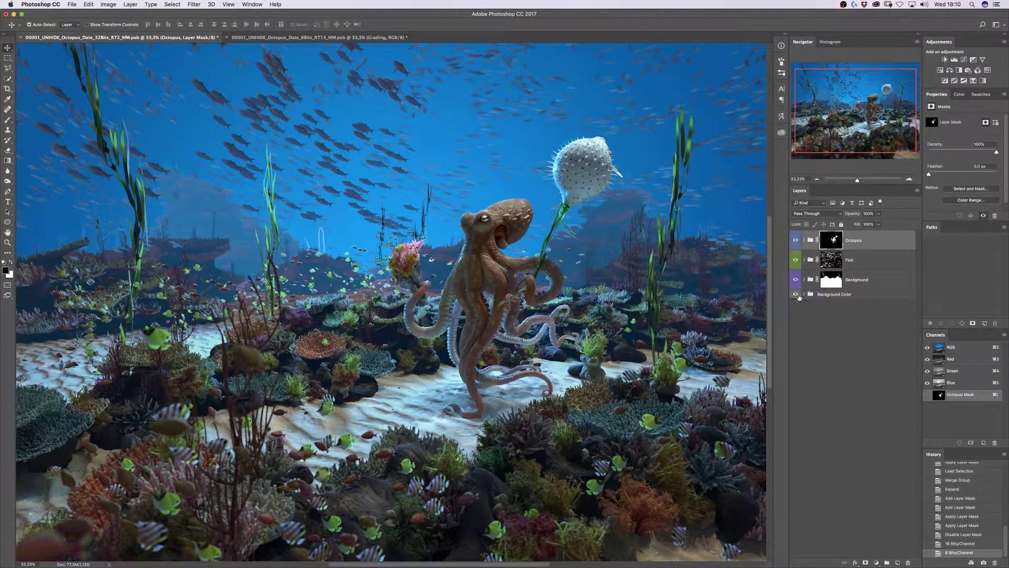
left_click(804, 240)
left_click(853, 269)
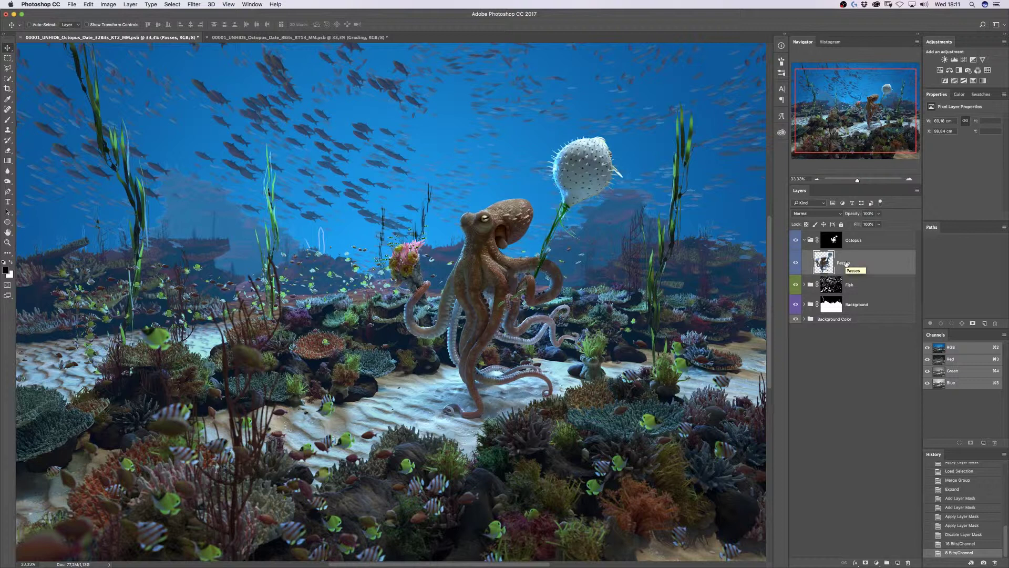
double_click(843, 263)
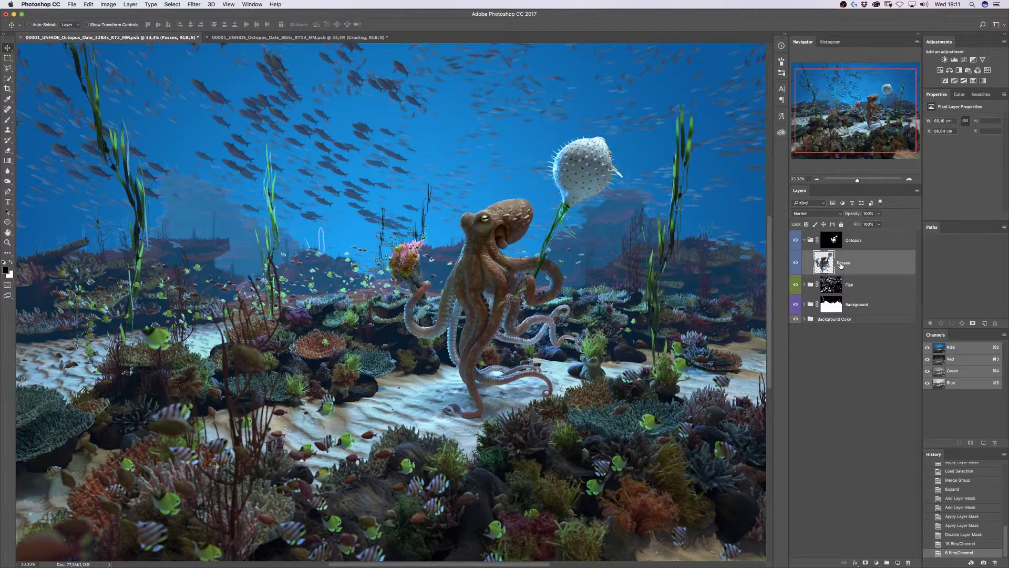